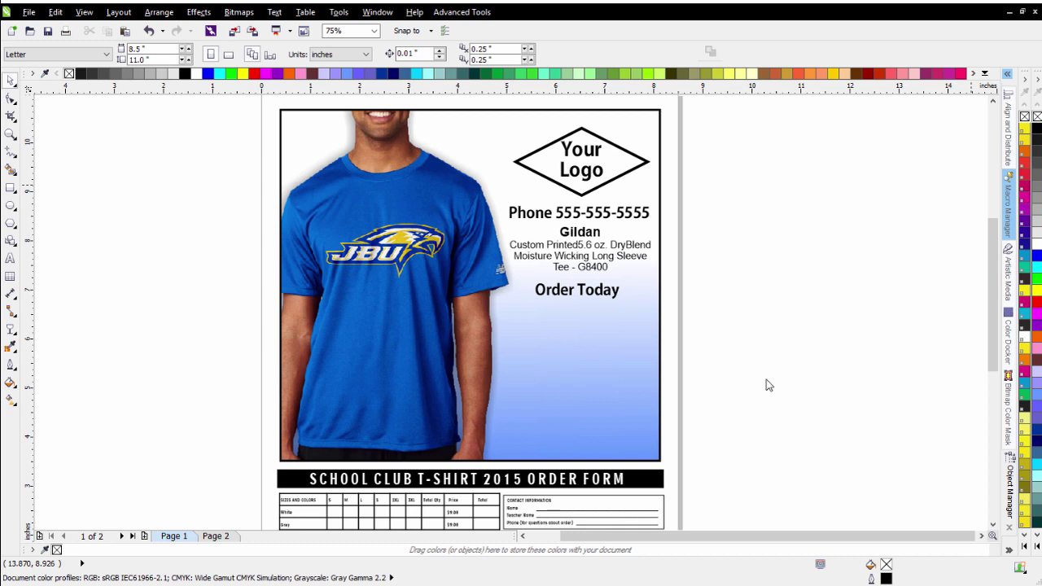
Zoom out from 75% to 37% so the entire flyer page is visible.
scroll(511, 396, down, 1)
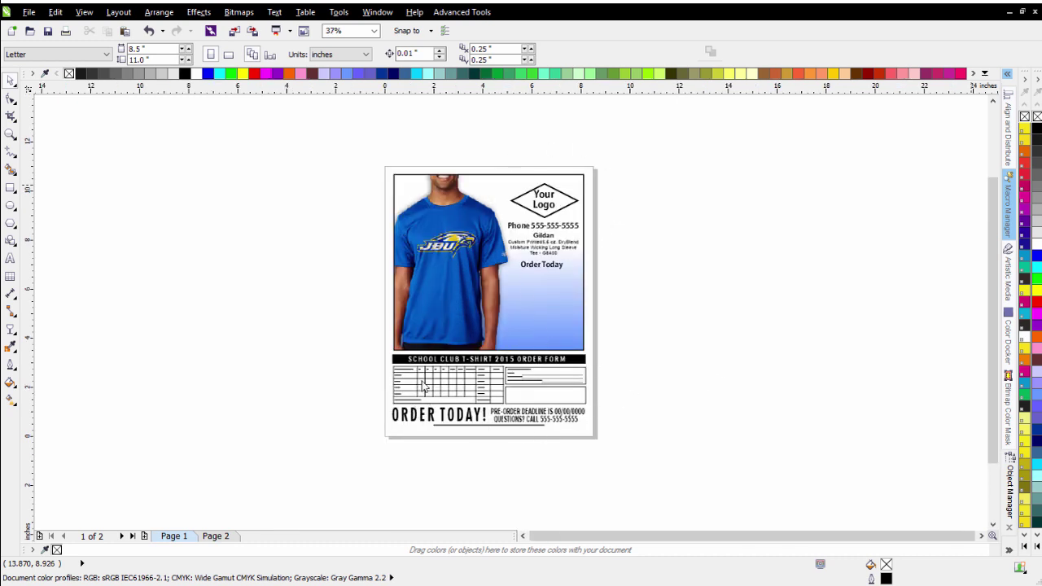
Zoom in on the order table, then switch to Page 2 and zoom out to 75%.
click(11, 135)
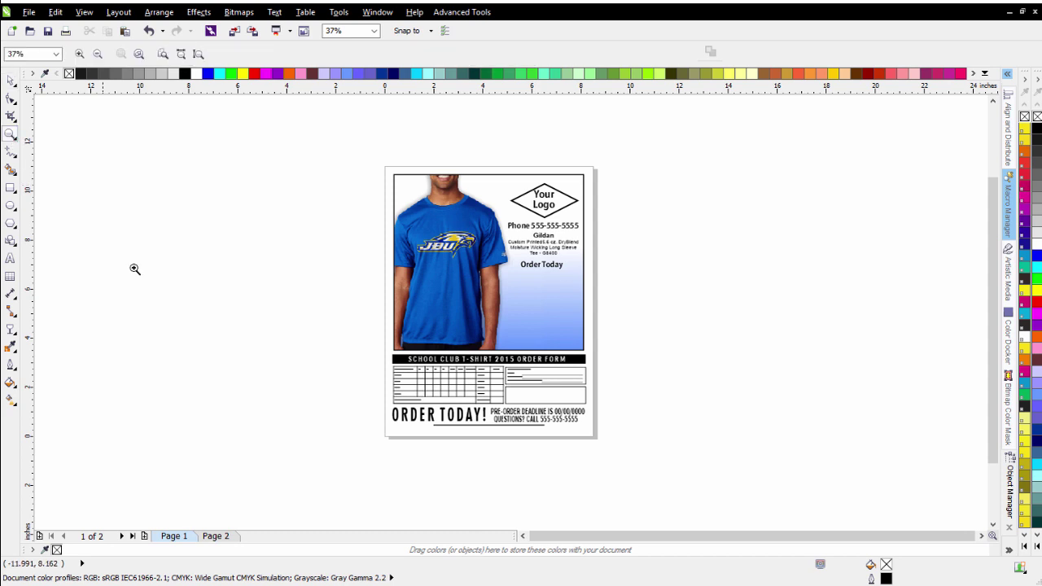
drag(391, 364, 508, 413)
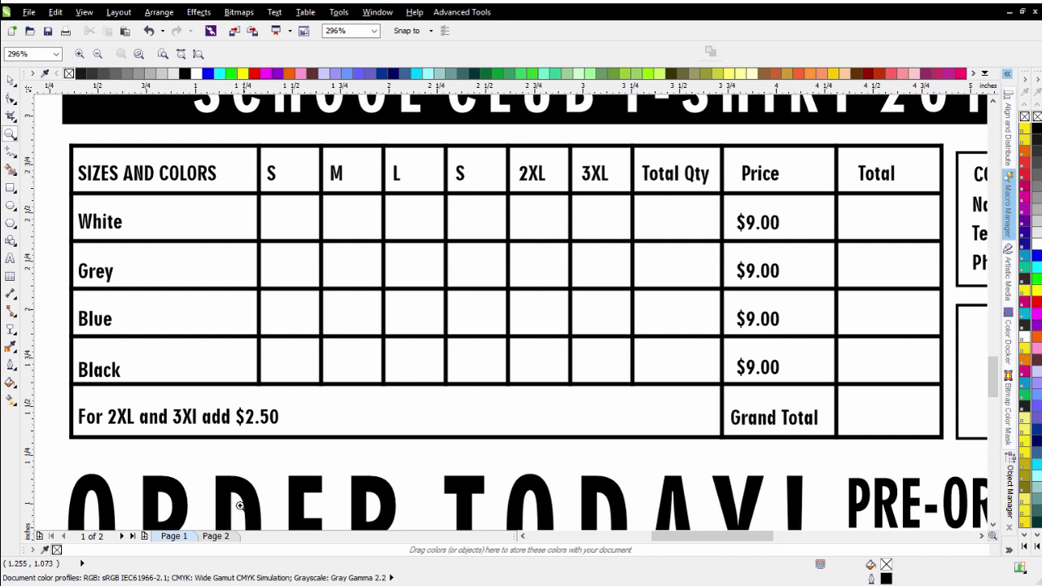
click(218, 537)
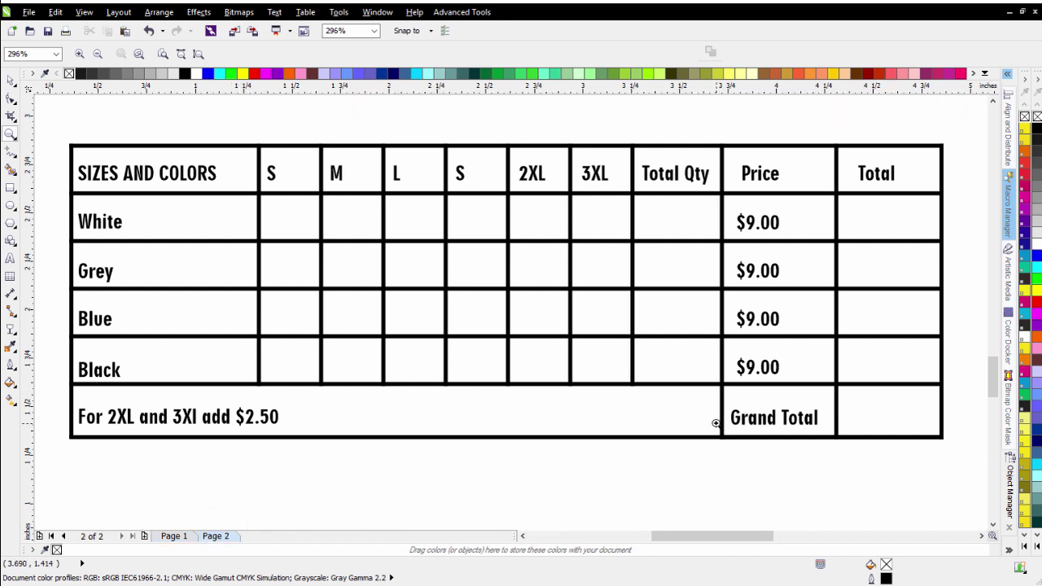
scroll(716, 423, down, 4)
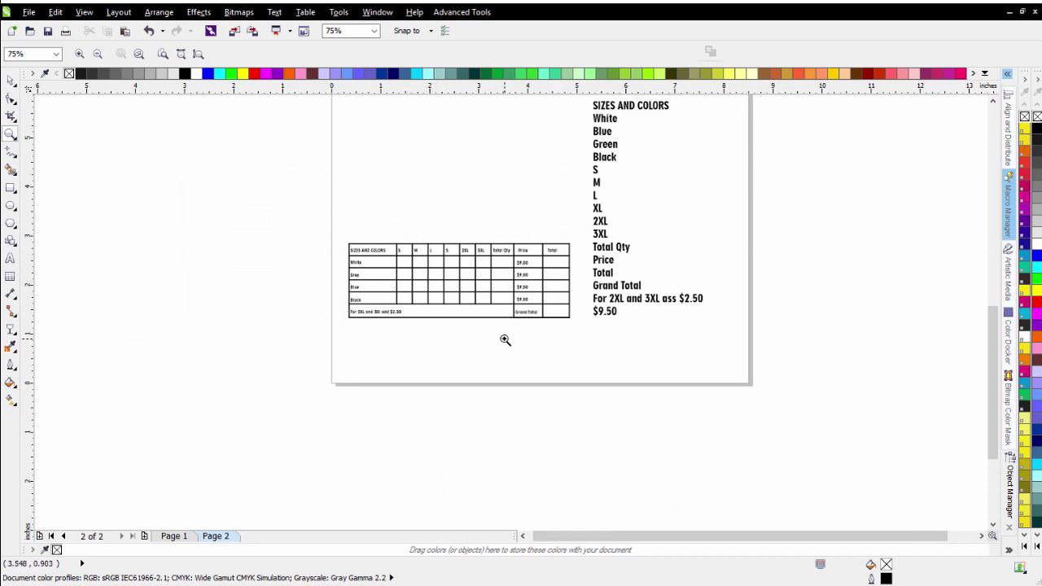
scroll(506, 326, down, 2)
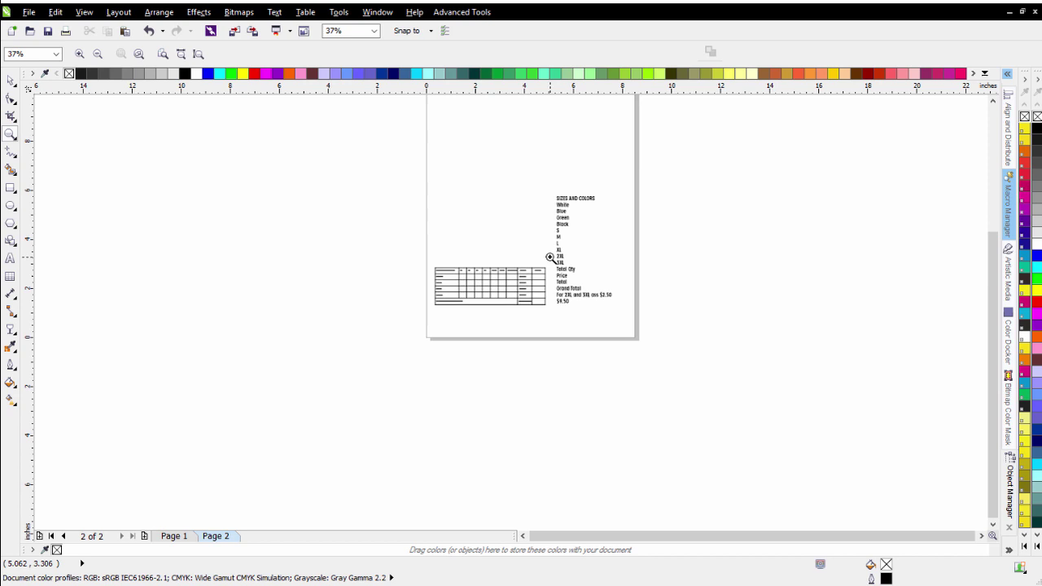
scroll(551, 259, up, 2)
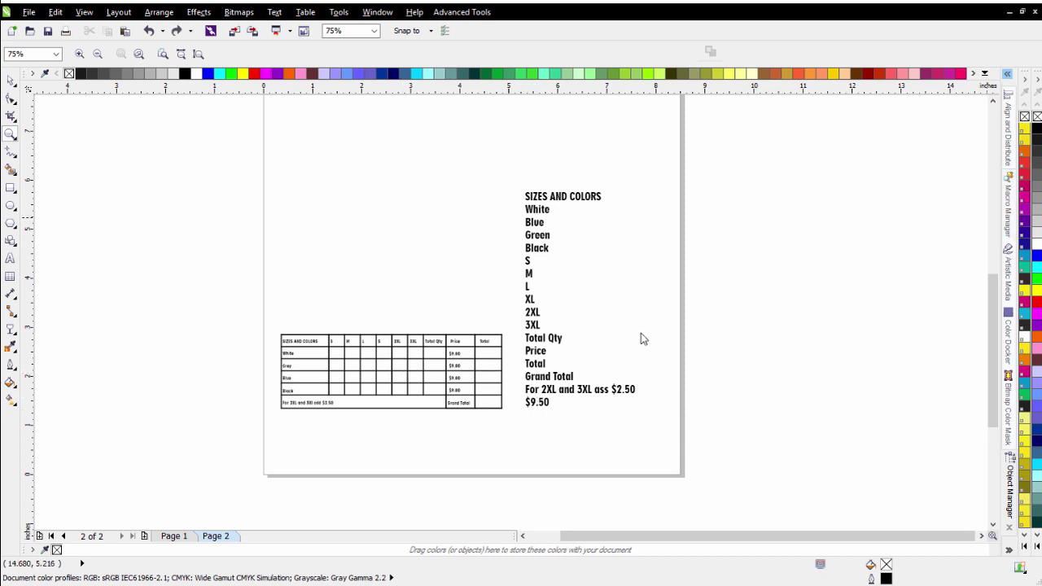
click(10, 261)
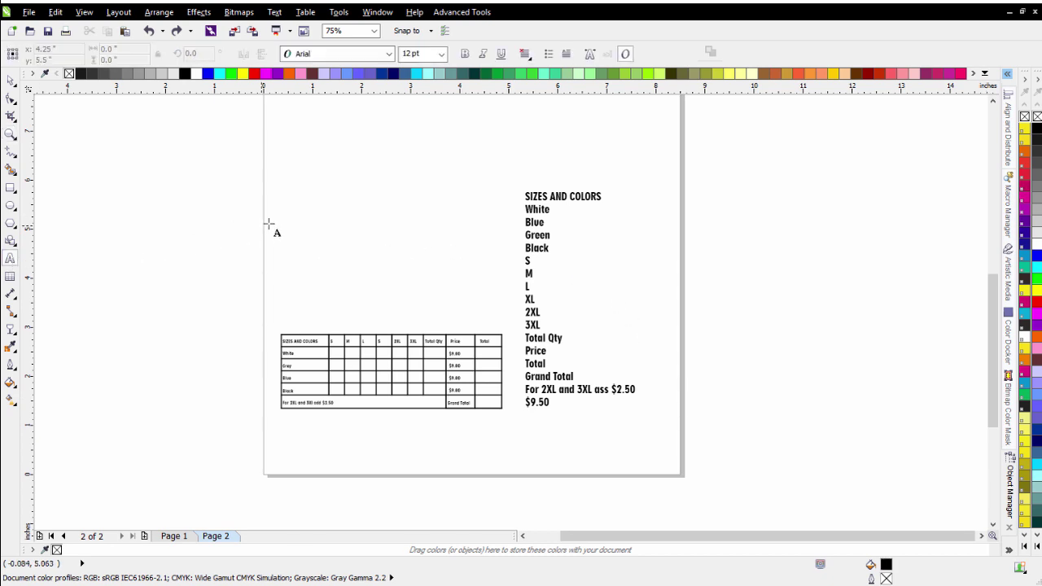
click(322, 218)
text(S)
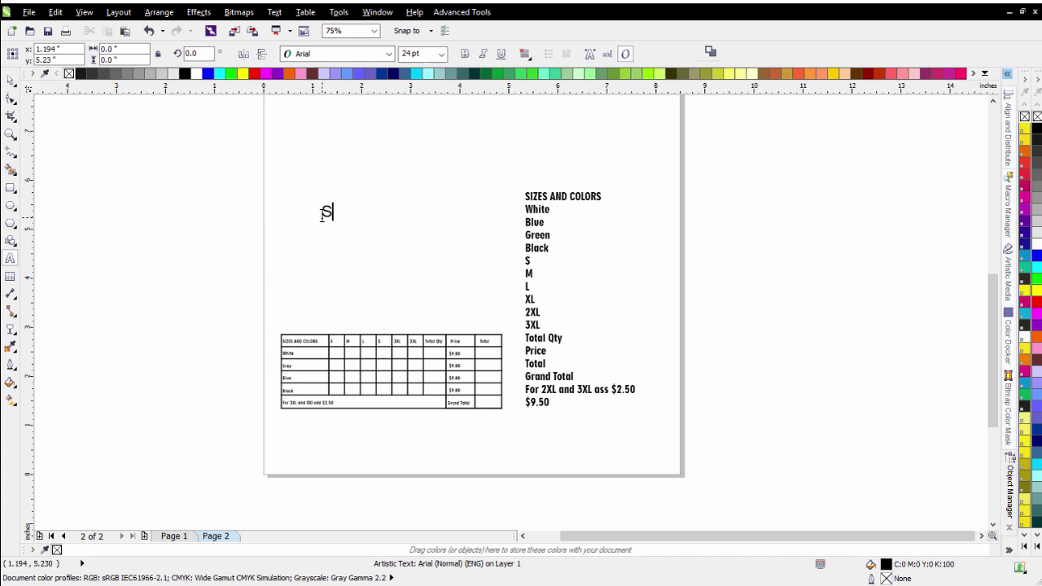
text(izzes)
key(BackSpace)
key(BackSpace)
key(BackSpace)
text(es)
key(Return)
text(White)
key(Escape)
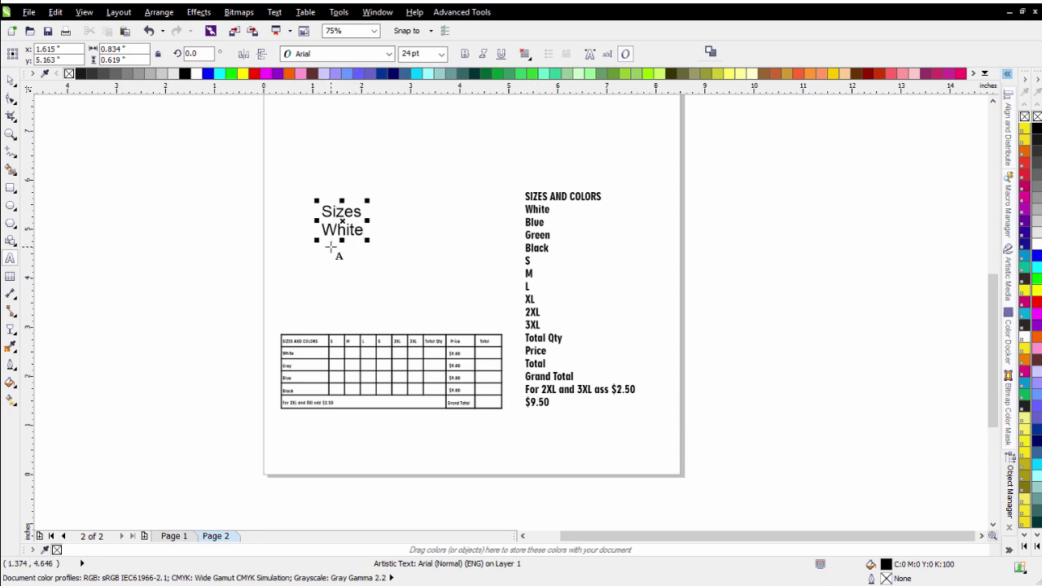
click(10, 80)
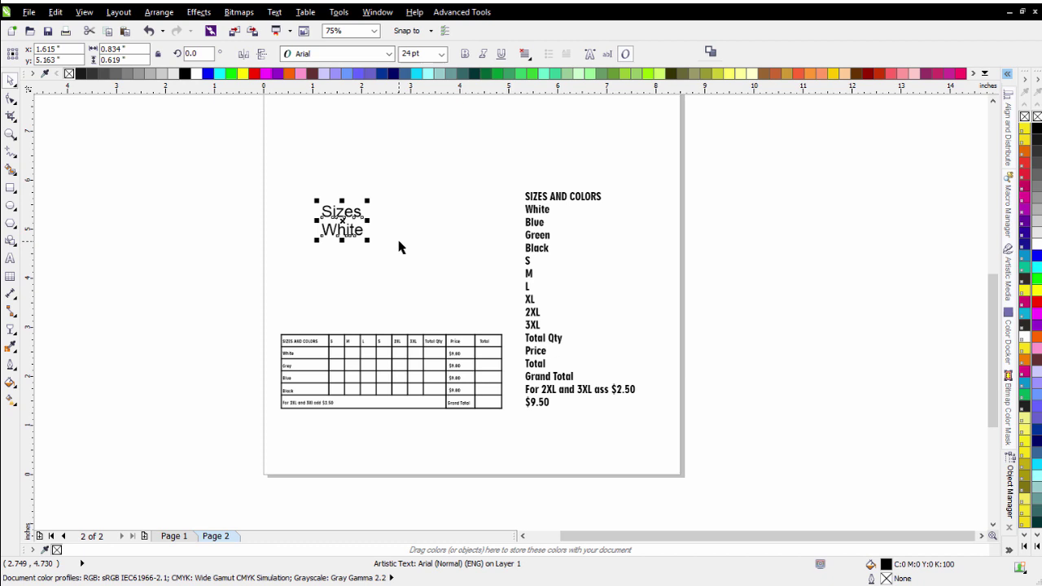
key(Delete)
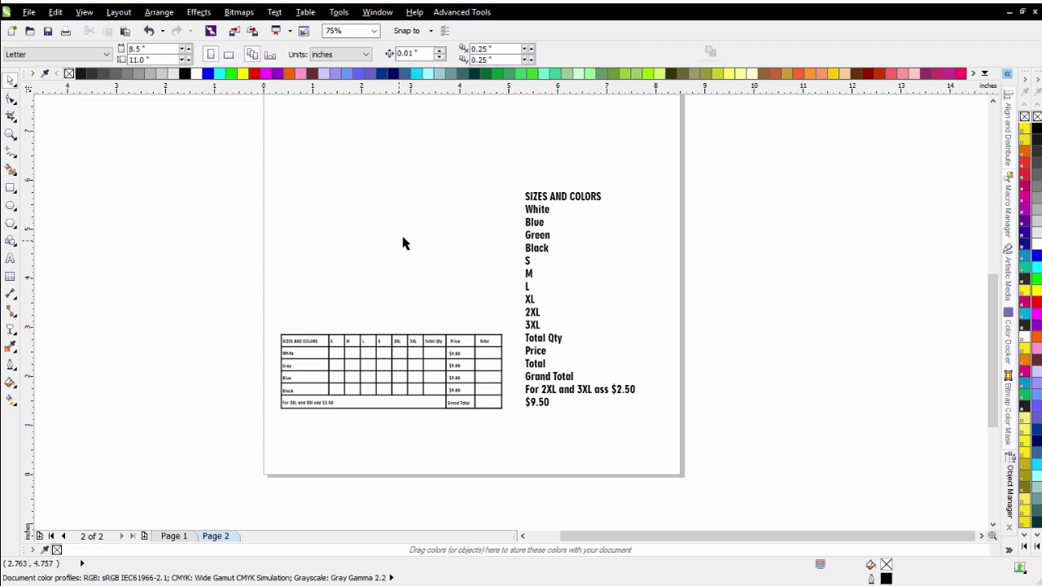
Break the label block apart with Ctrl+K, then check the White, Blue, Green, Black, S and M lines.
click(536, 210)
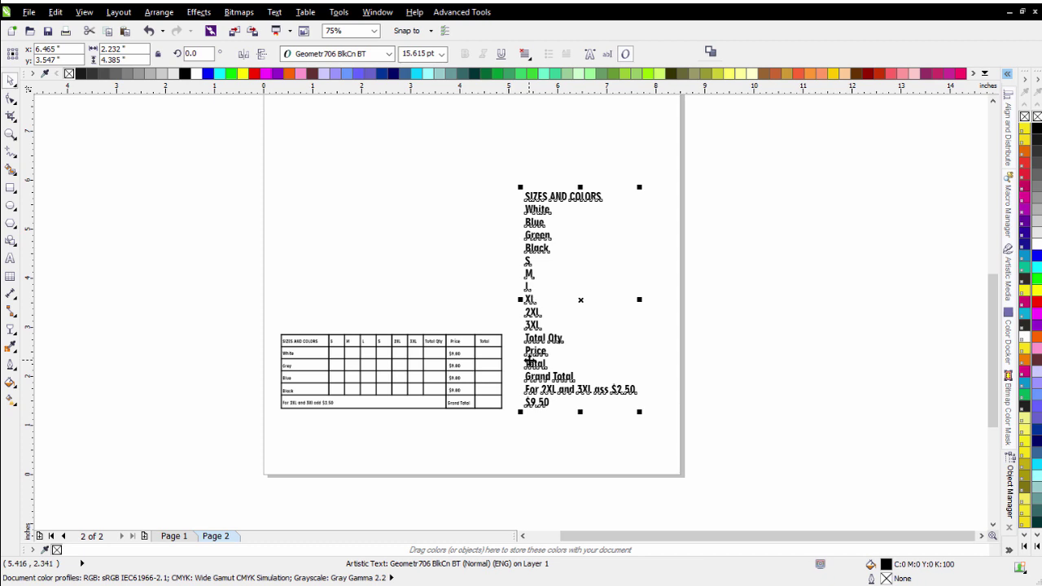
key(ctrl+k)
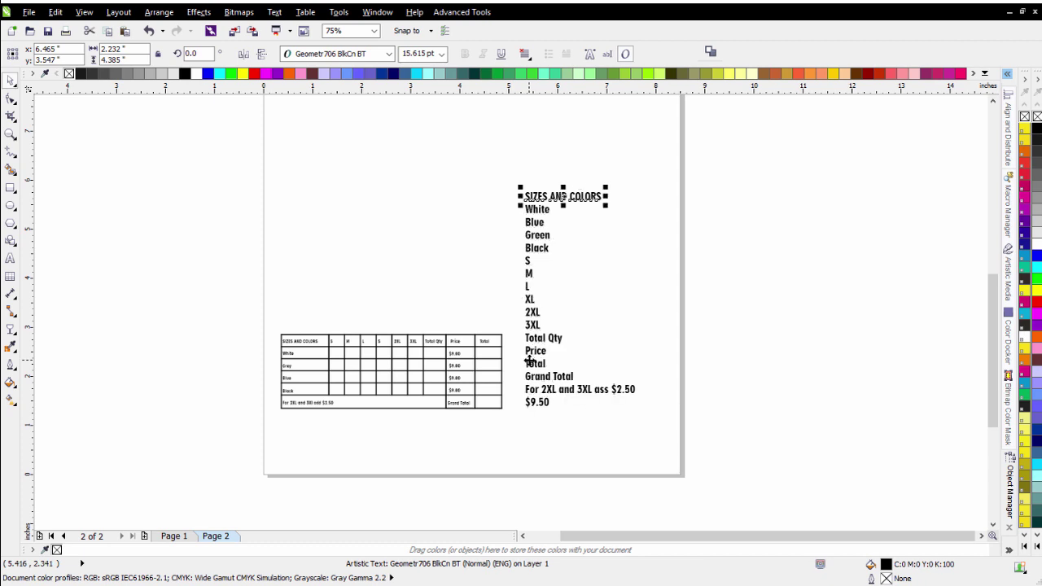
click(535, 210)
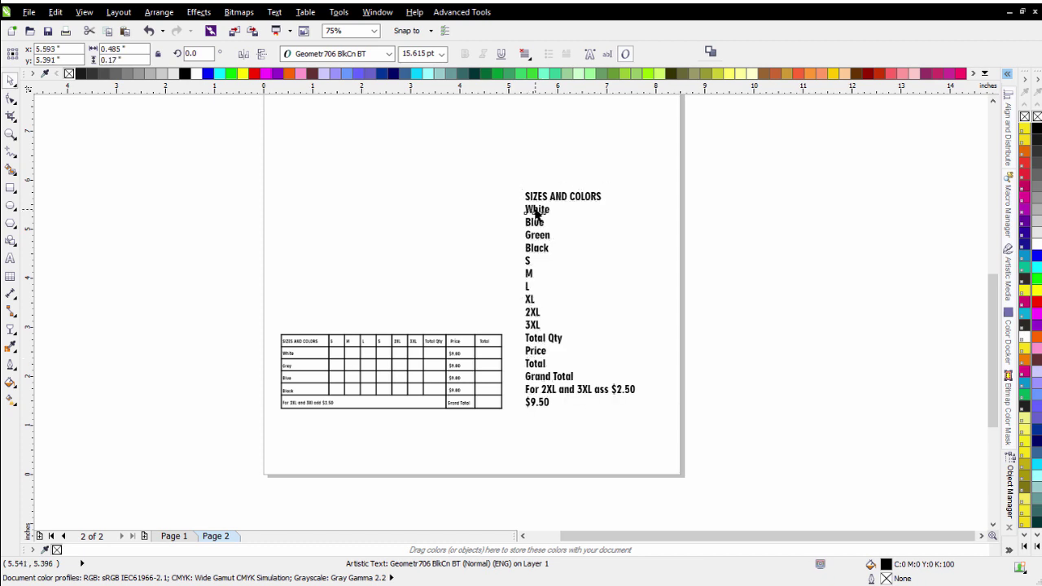
click(533, 226)
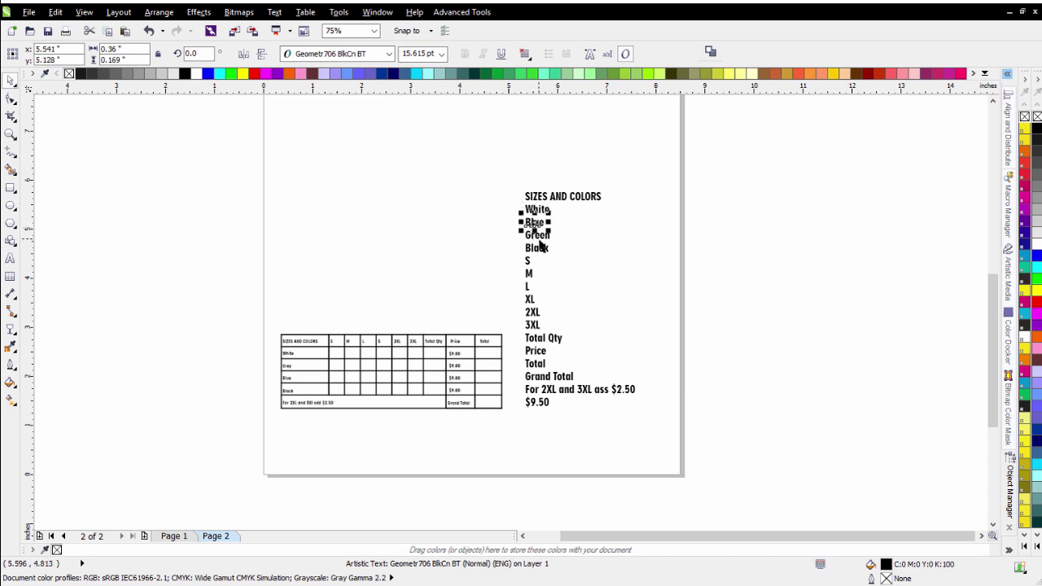
click(537, 237)
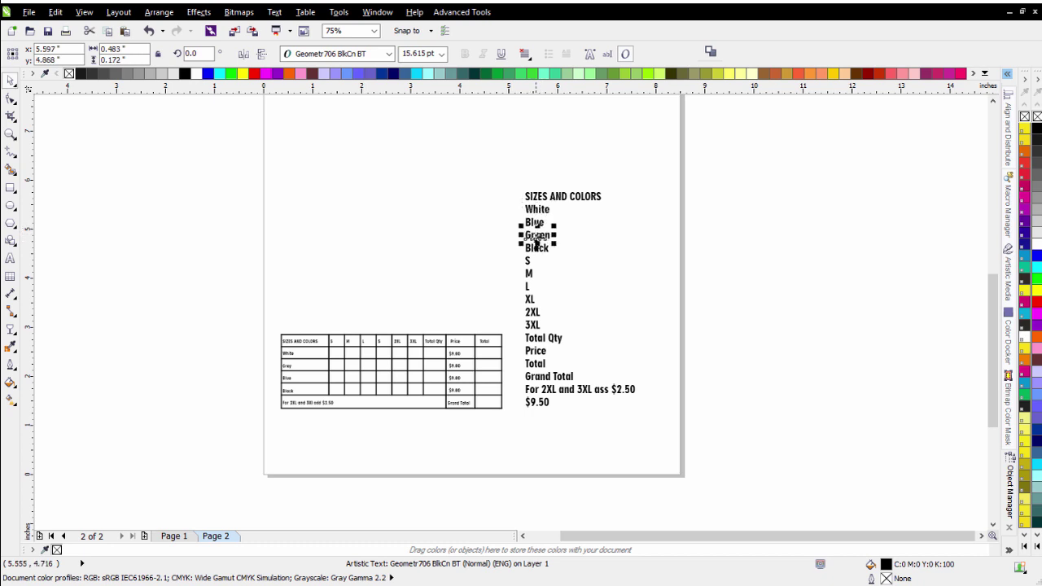
click(539, 250)
click(528, 261)
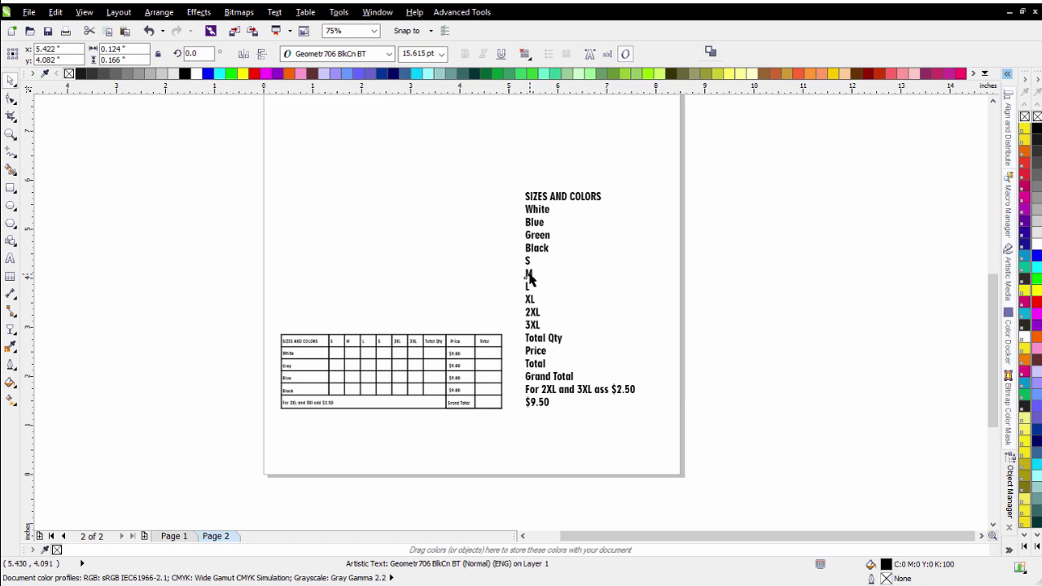
click(530, 275)
Choose the Table tool and set it to 7 rows by 10 columns.
click(419, 279)
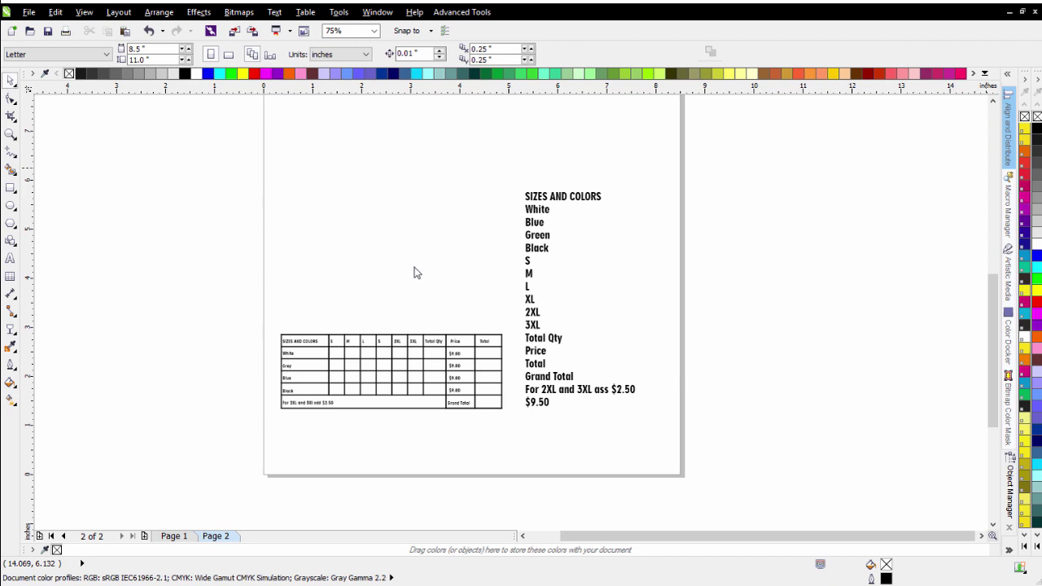
click(11, 278)
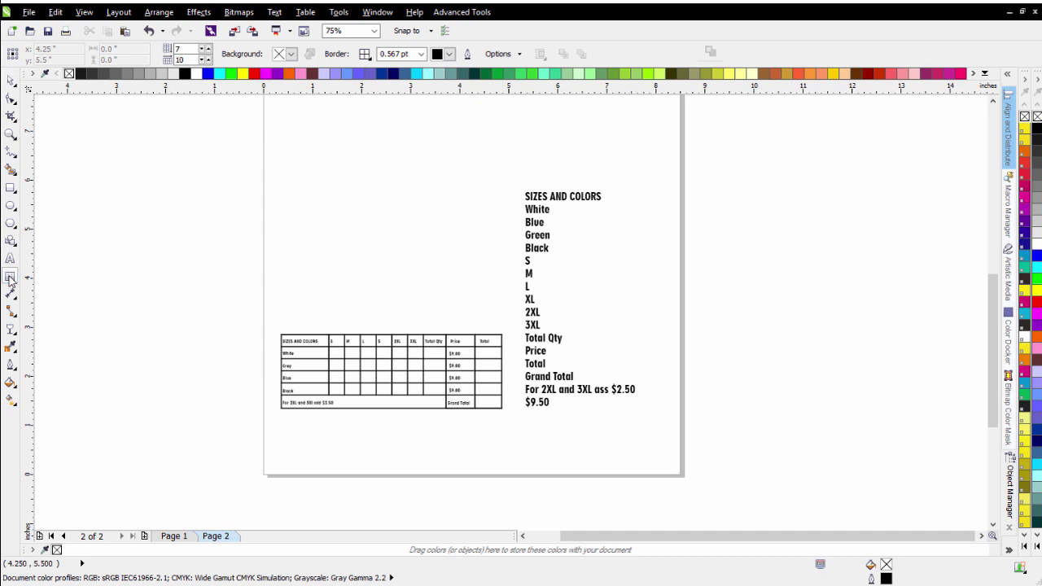
click(178, 48)
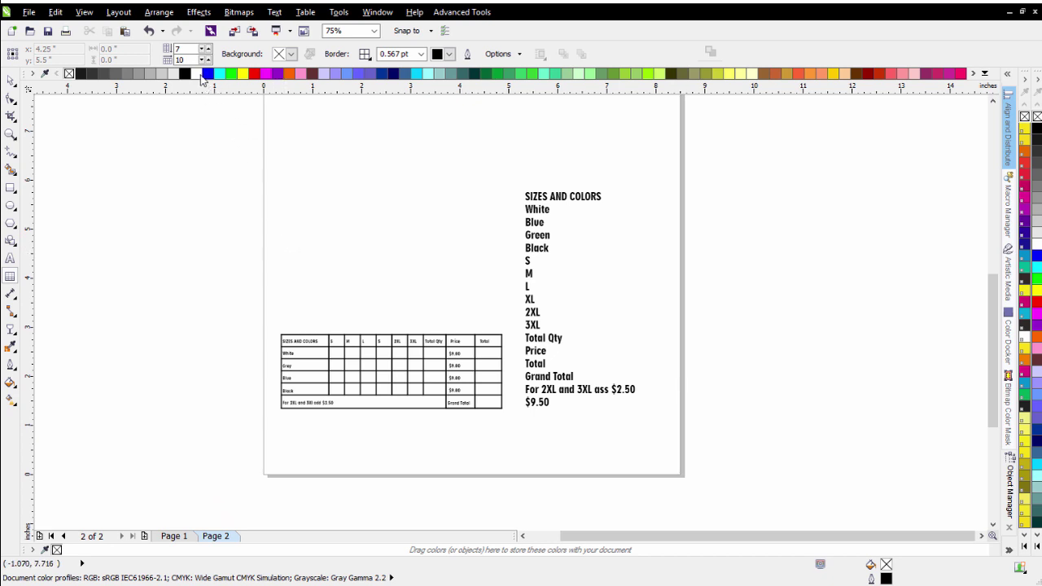
Draw the 7×10 table above the old order table, aligned and matched to its width.
drag(284, 265, 506, 336)
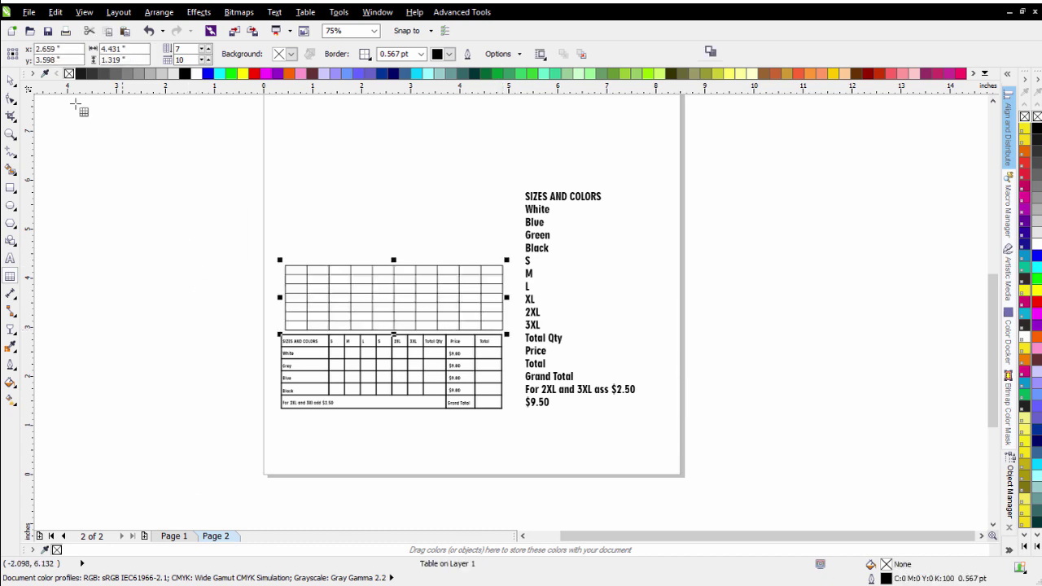
click(11, 80)
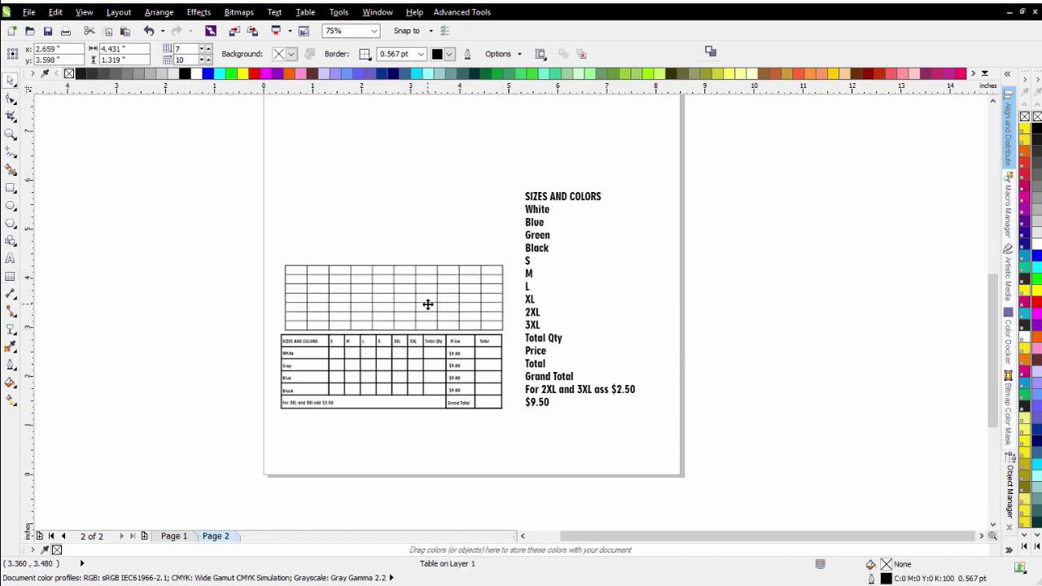
drag(429, 302, 421, 301)
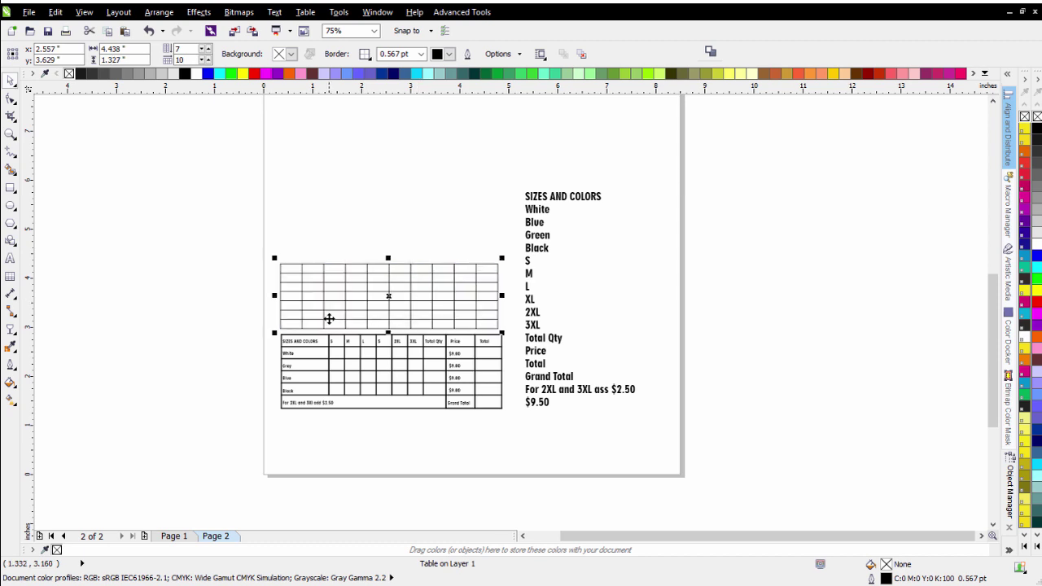
drag(504, 297, 504, 298)
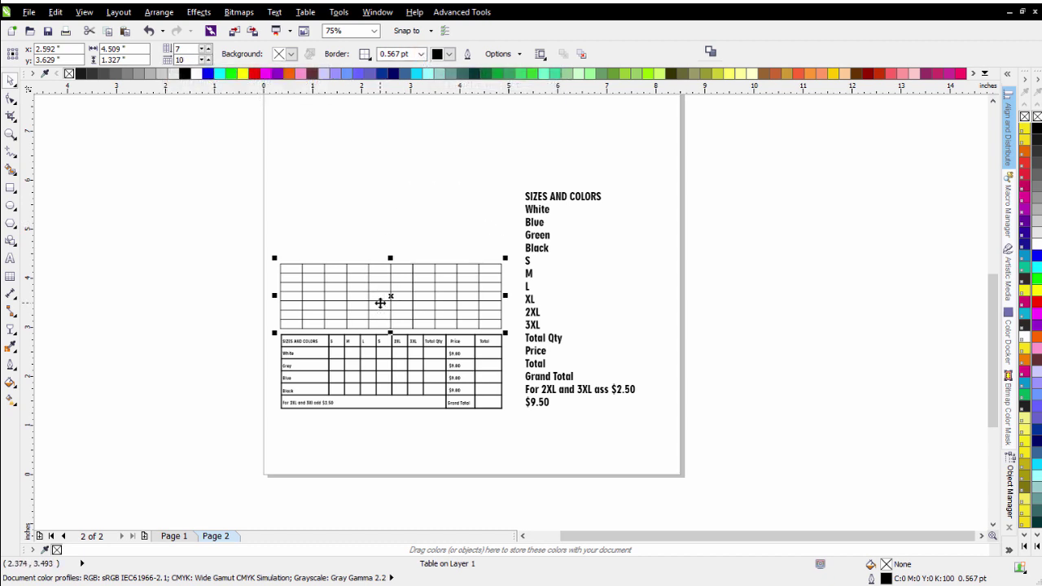
Zoom in and widen the first and Total Qty columns to line up with the order table.
click(10, 133)
drag(266, 240, 536, 352)
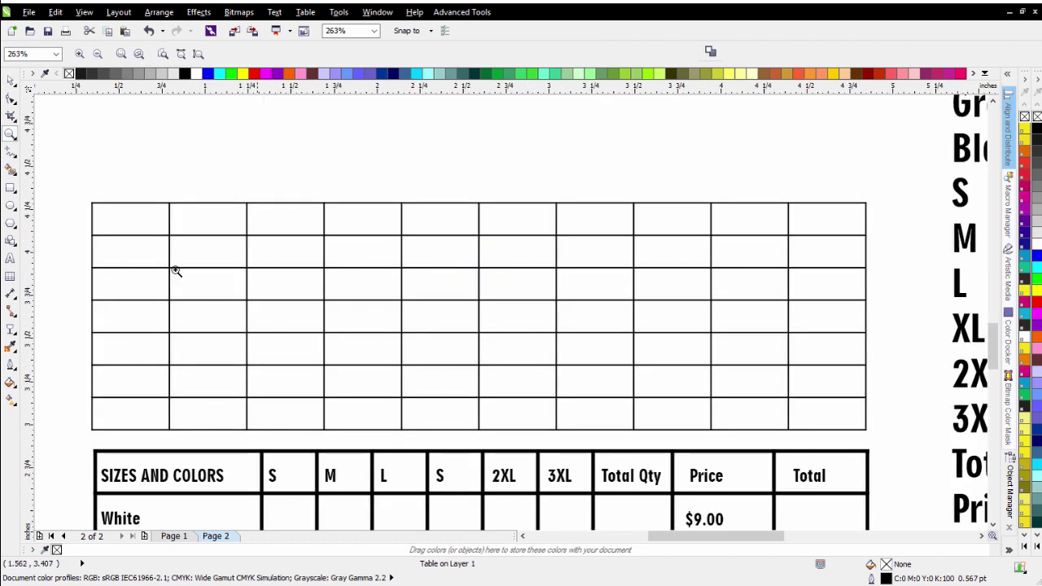
click(10, 99)
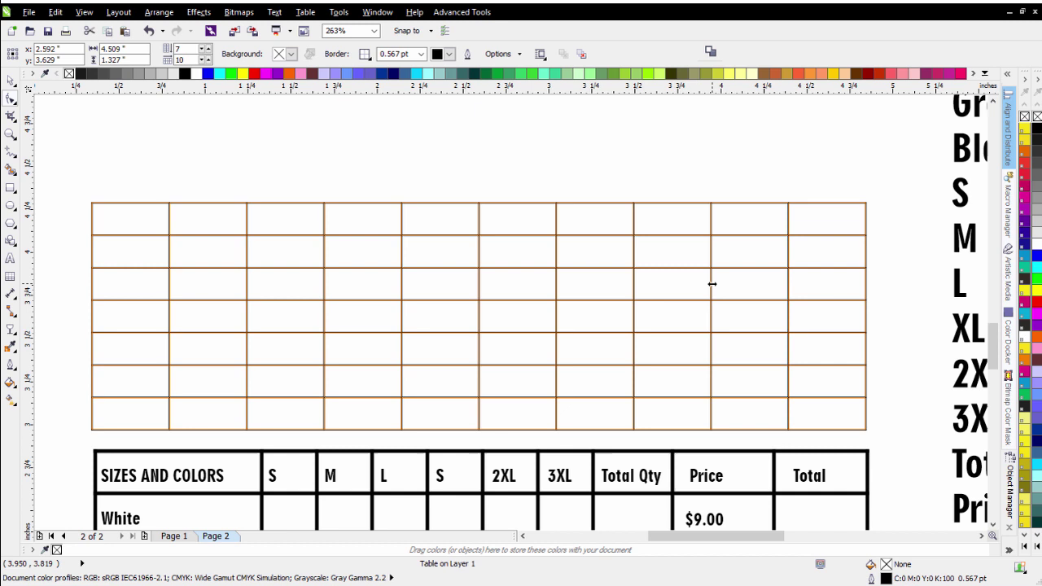
drag(711, 283, 671, 280)
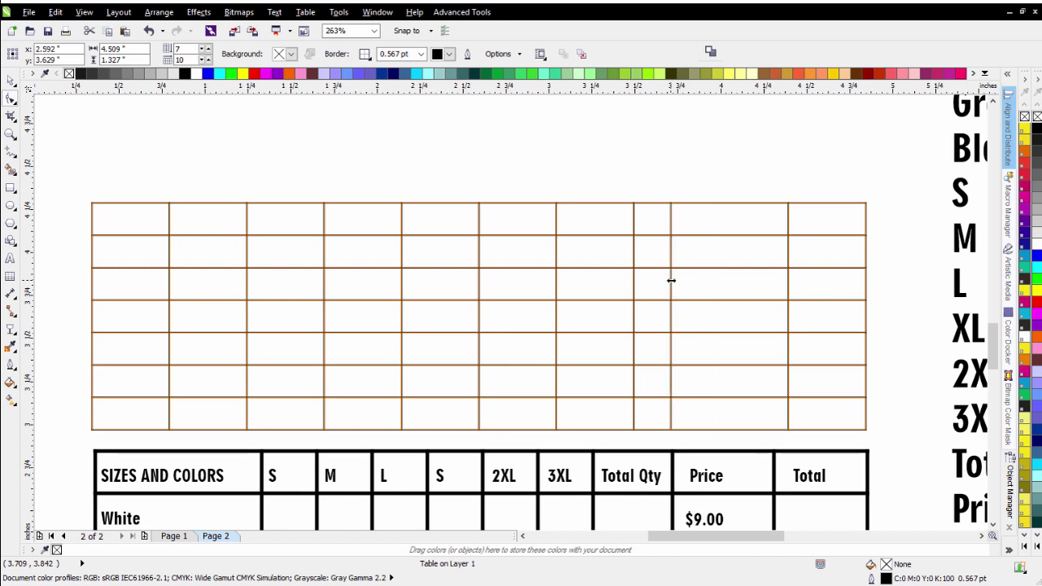
drag(246, 309, 293, 313)
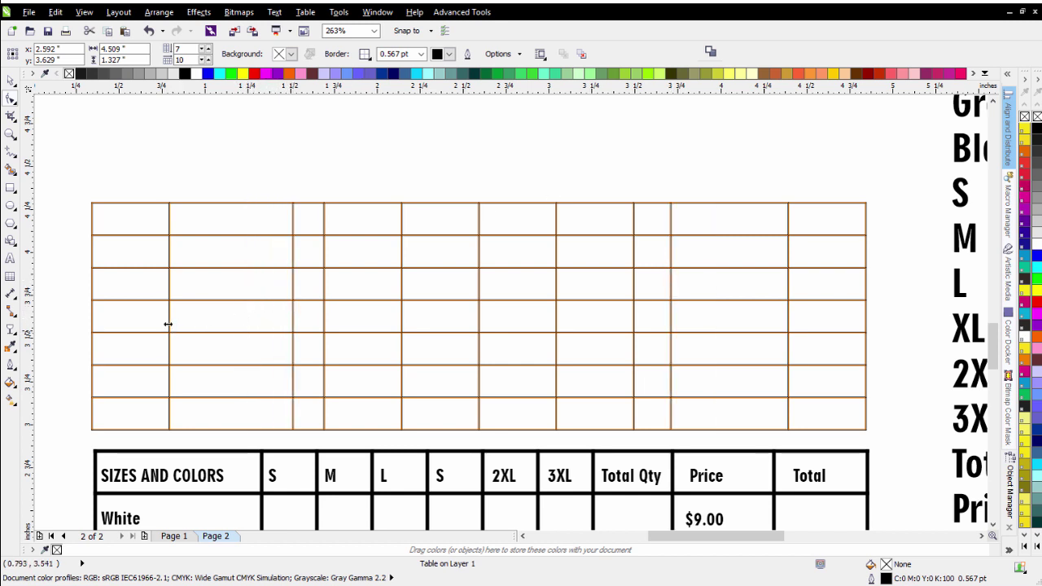
drag(169, 318, 262, 326)
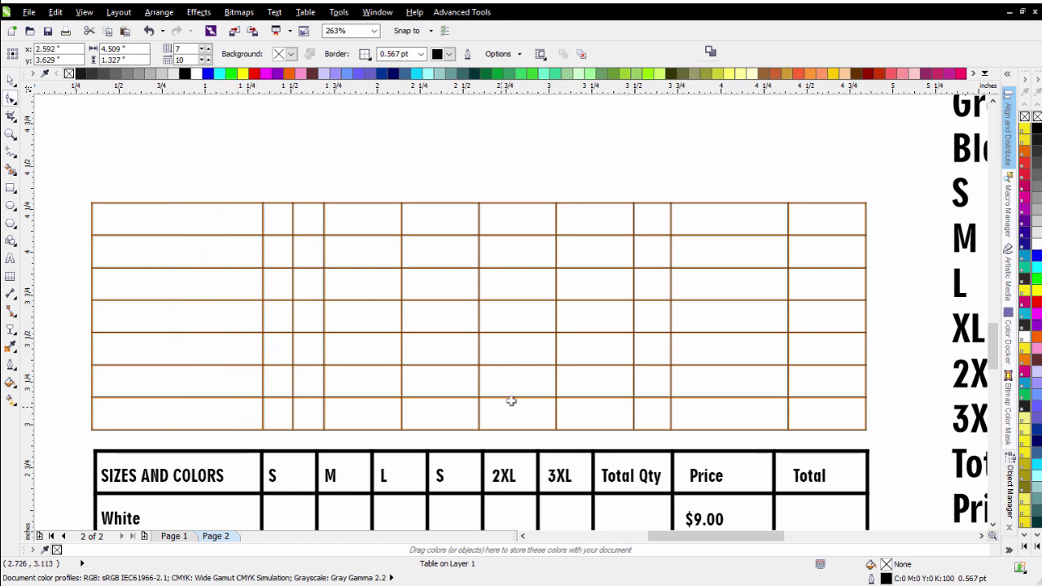
drag(635, 337, 592, 333)
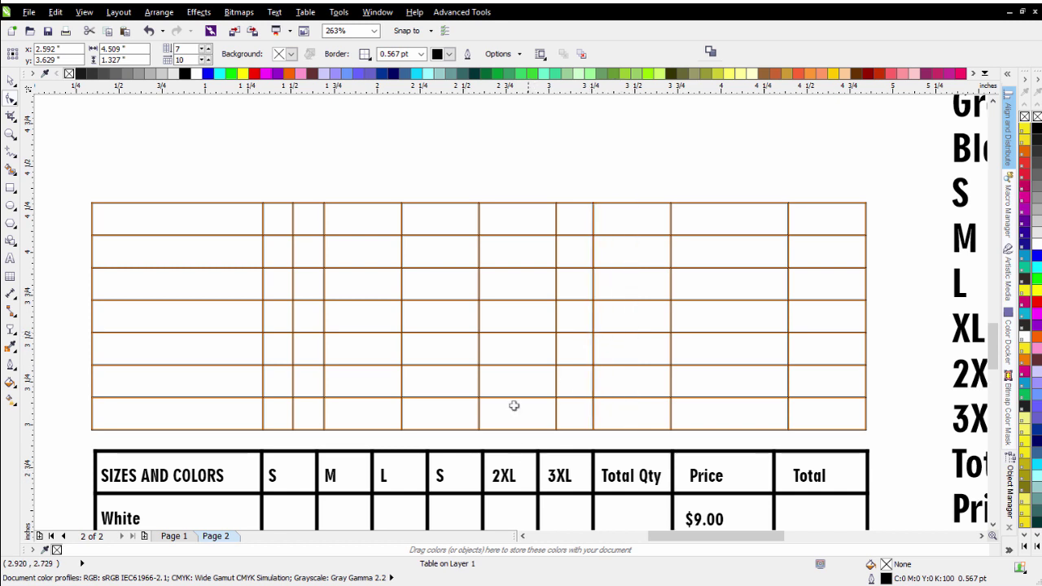
Select the six size columns and distribute them evenly.
mouse_move(578, 219)
mouse_down()
mouse_move(475, 317)
mouse_move(283, 419)
mouse_up()
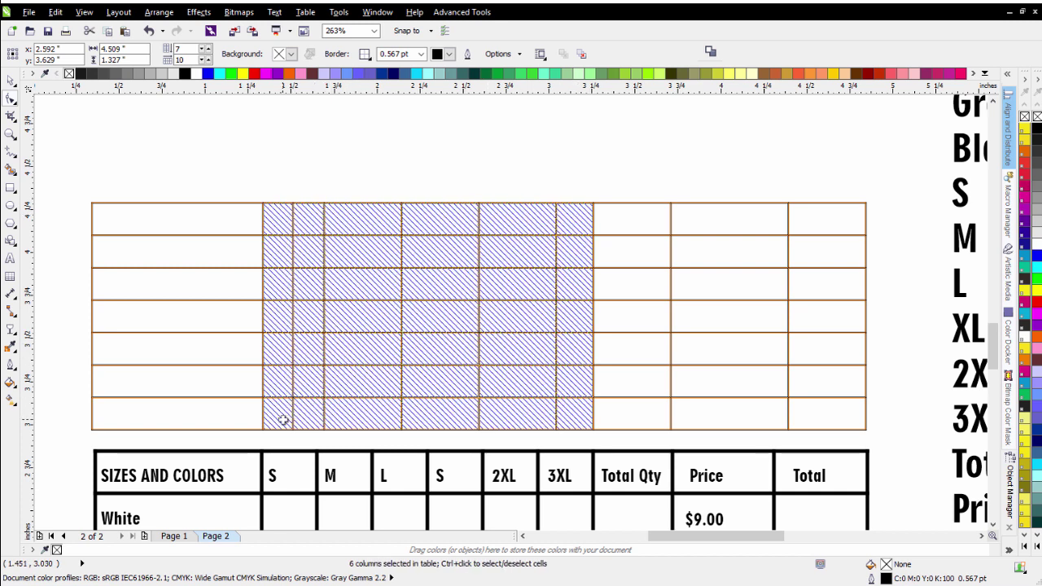
right_click(448, 318)
mouse_move(510, 442)
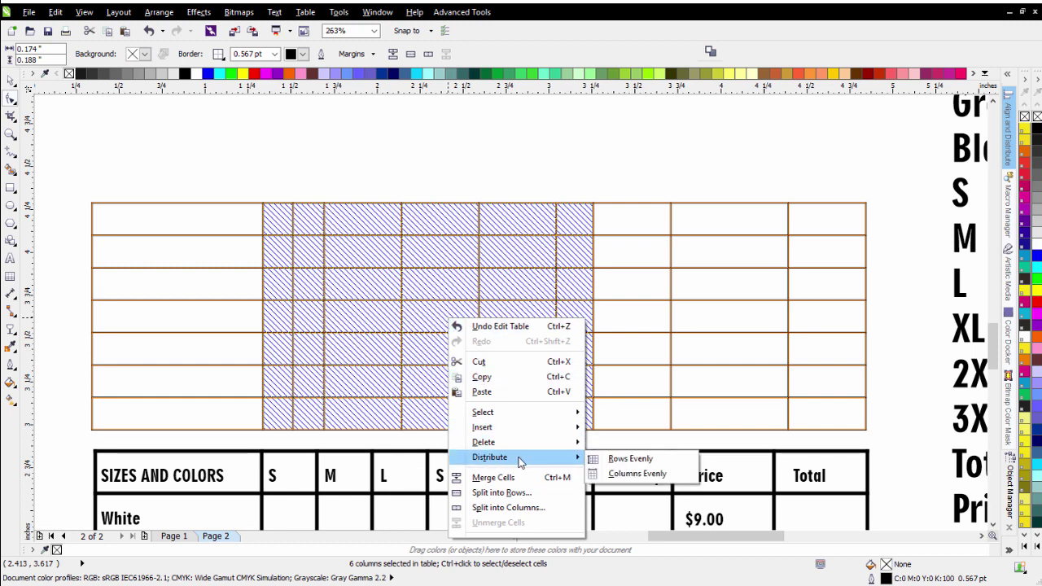
click(619, 477)
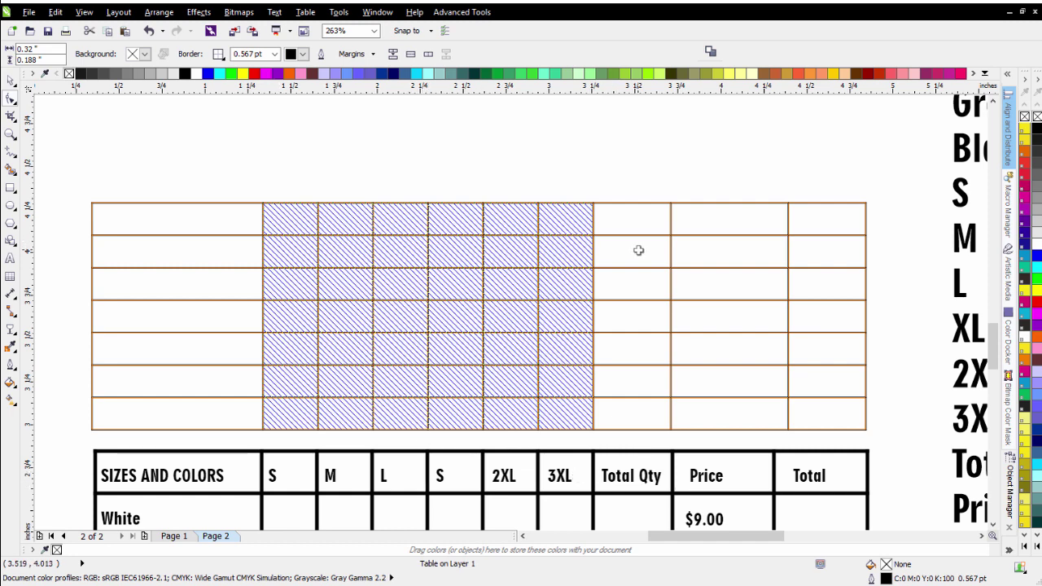
Apply 1.5 pt borders to all cell edges of the new table, then deselect it.
mouse_move(853, 216)
mouse_down()
mouse_move(630, 375)
mouse_move(176, 425)
mouse_move(183, 417)
mouse_up()
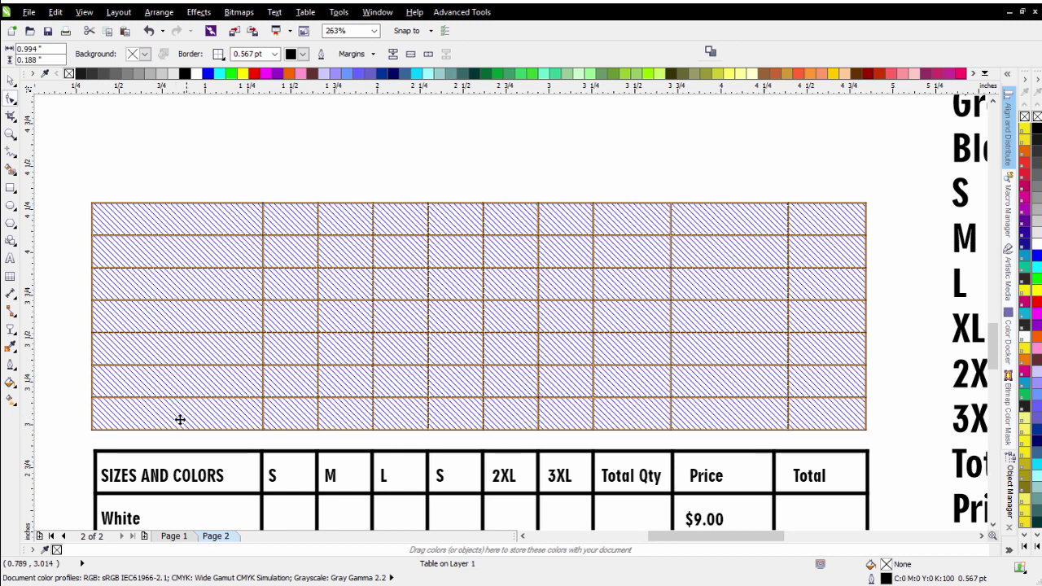
click(219, 54)
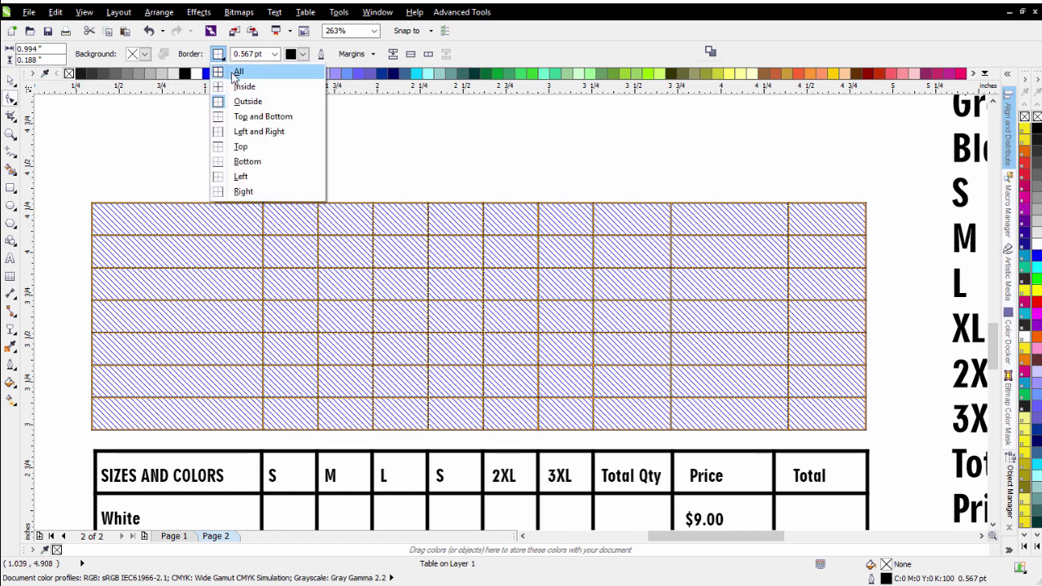
click(236, 75)
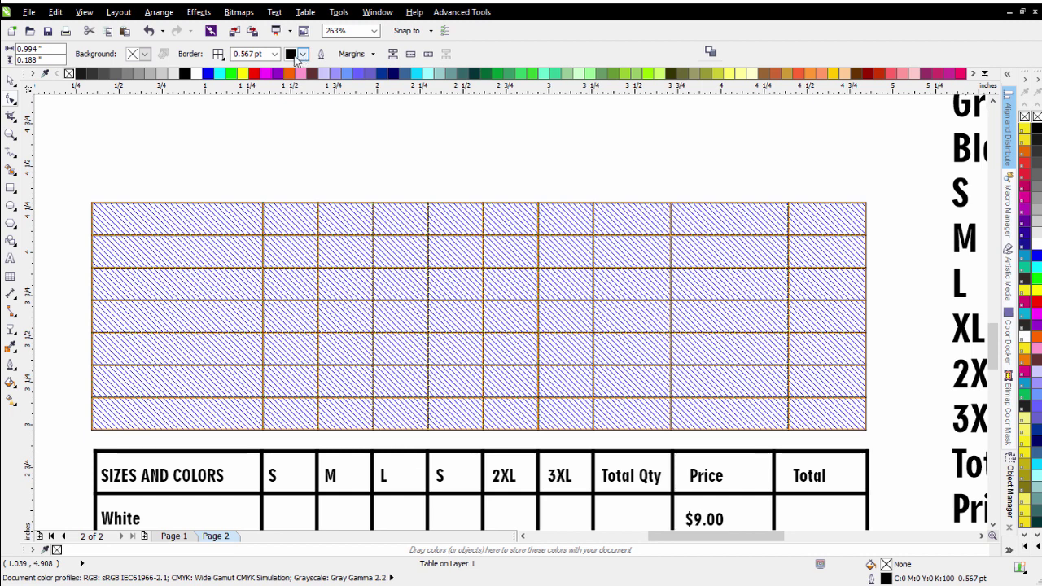
click(274, 54)
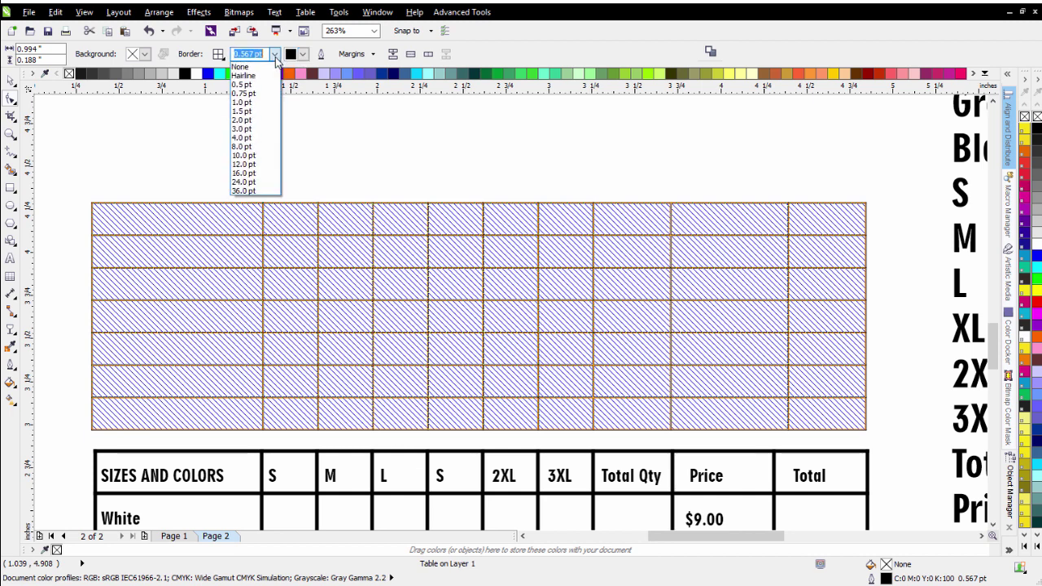
click(255, 119)
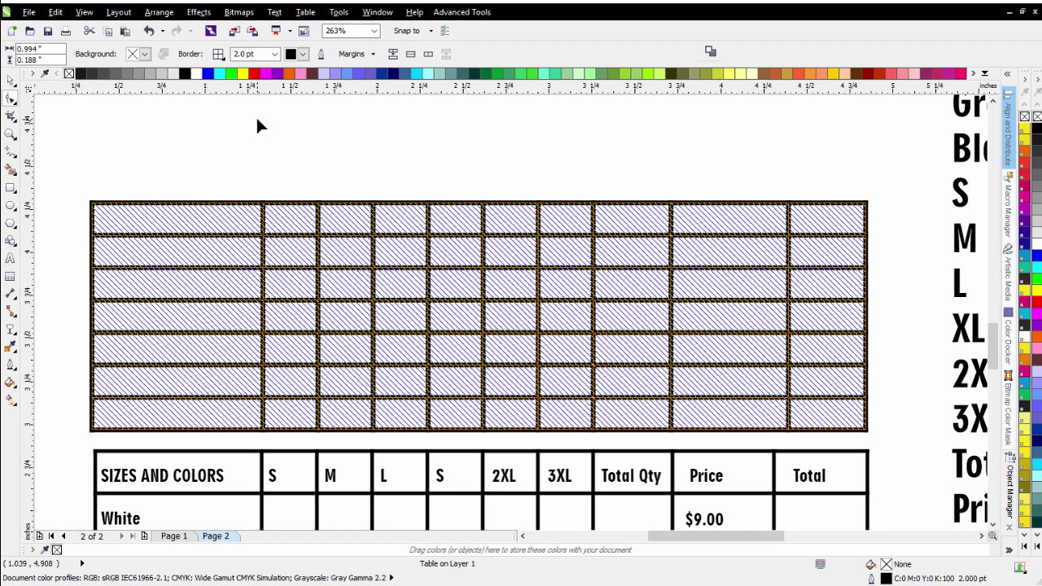
click(274, 53)
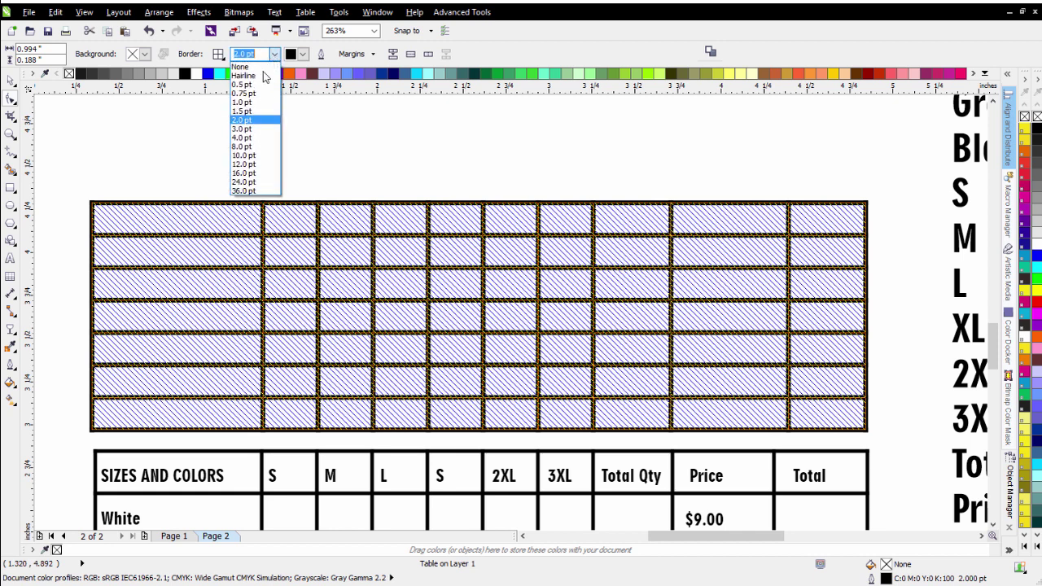
click(242, 111)
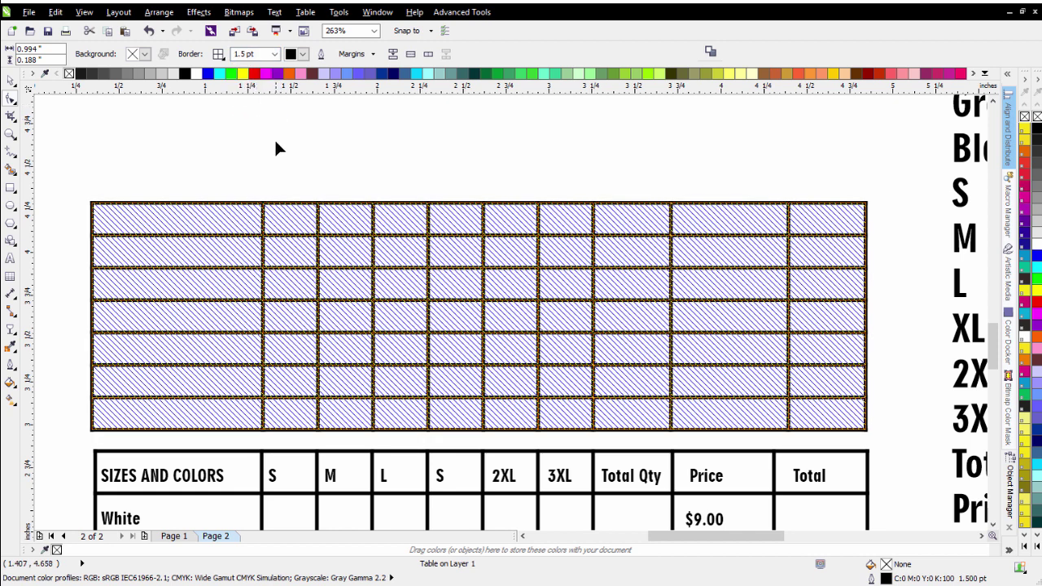
click(11, 79)
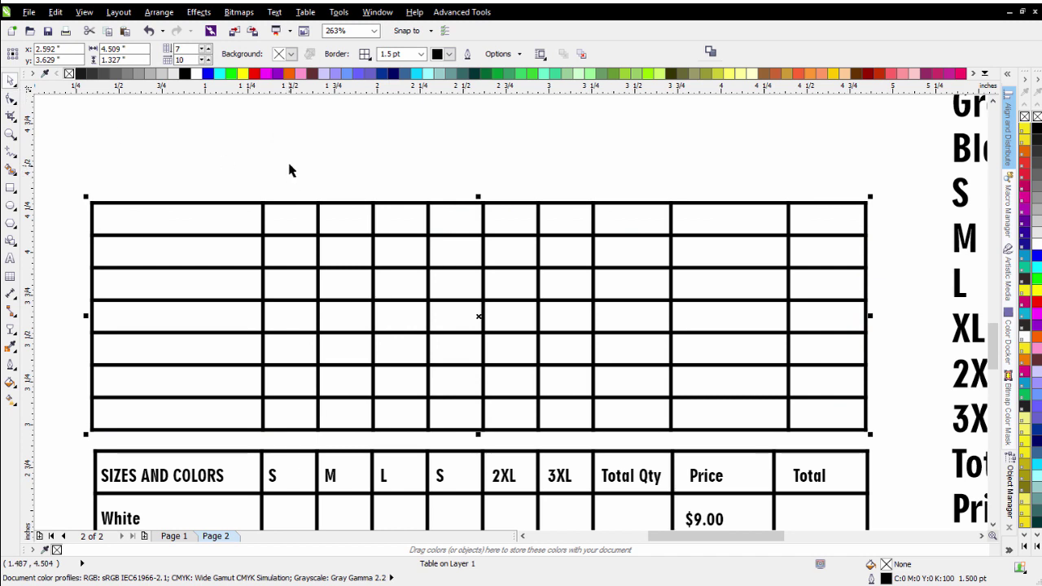
click(273, 175)
Scale the text label list down to about 55% and move it left of the table.
scroll(509, 318, down, 2)
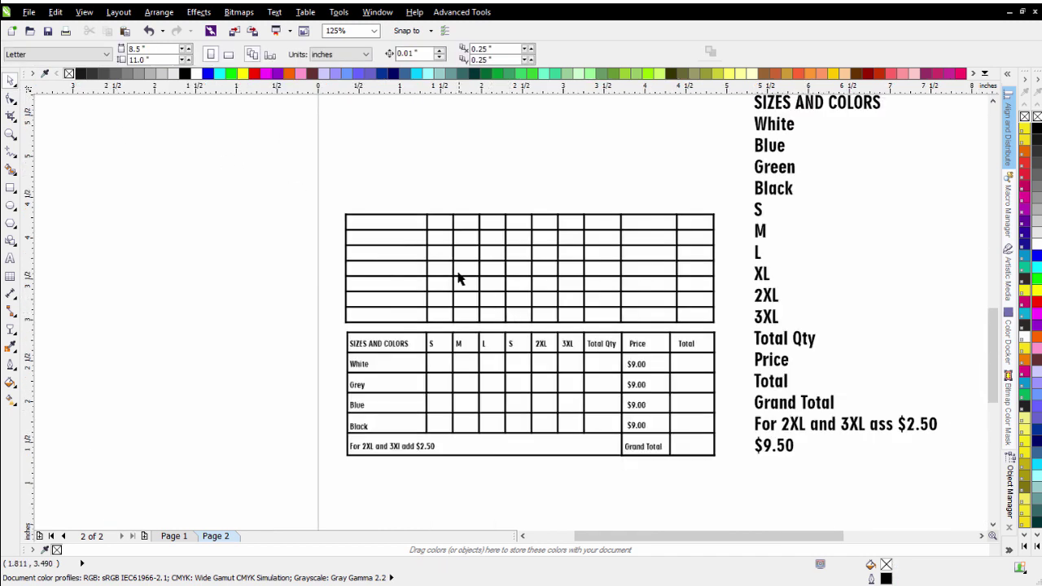
scroll(790, 252, down, 1)
drag(599, 205, 482, 454)
drag(583, 238, 548, 269)
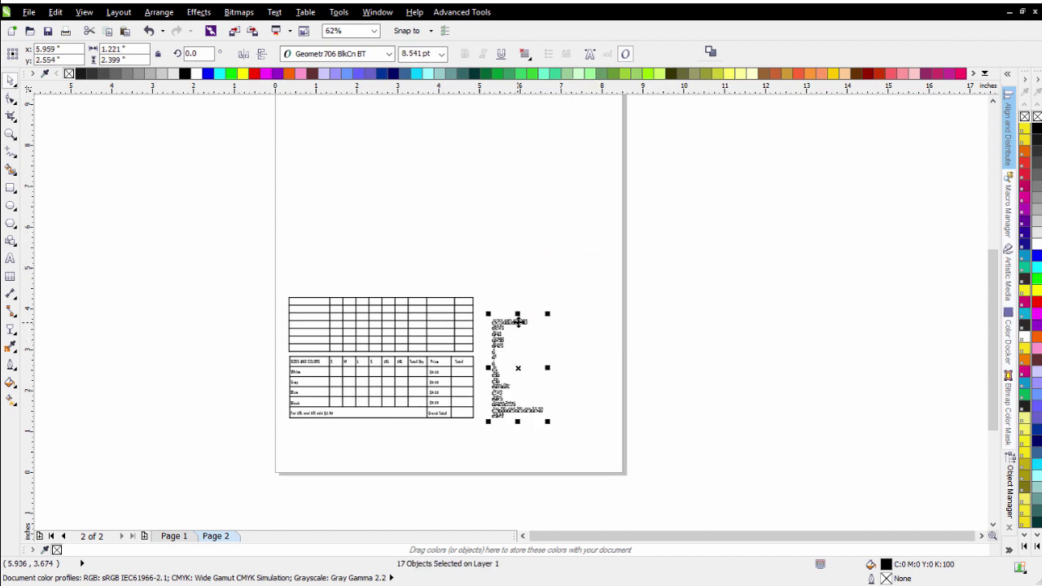
drag(519, 314, 261, 302)
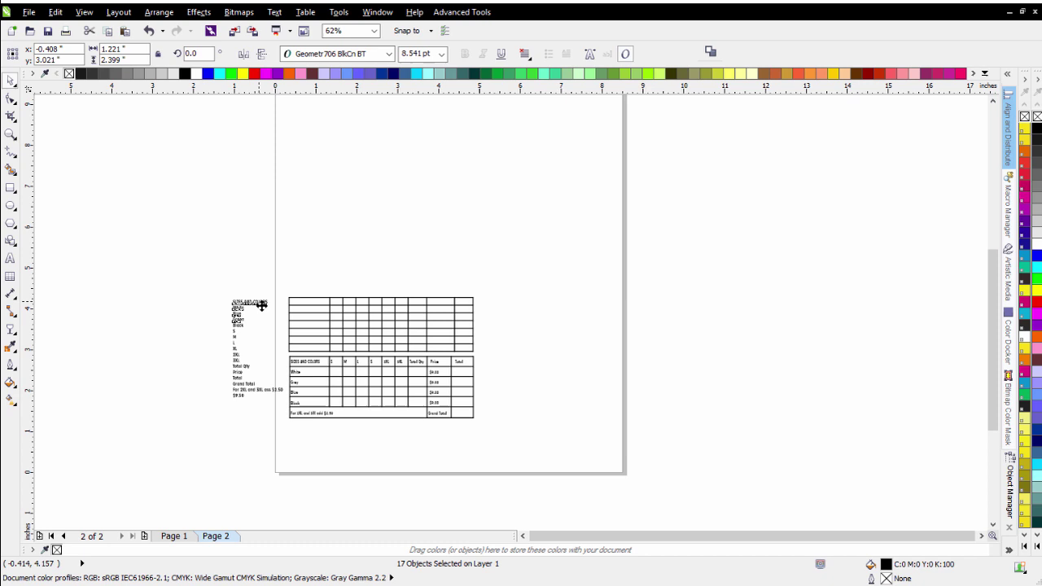
scroll(511, 316, up, 1)
scroll(511, 316, up, 2)
click(467, 304)
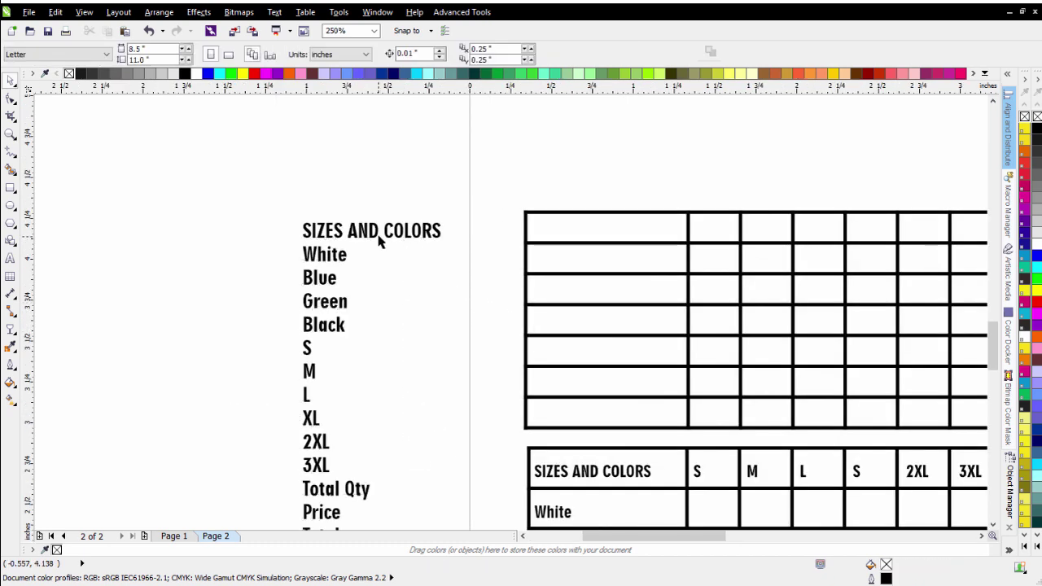
Place SIZES AND COLORS, White and Blue in the top three first-column cells.
drag(377, 238, 606, 230)
drag(314, 256, 547, 260)
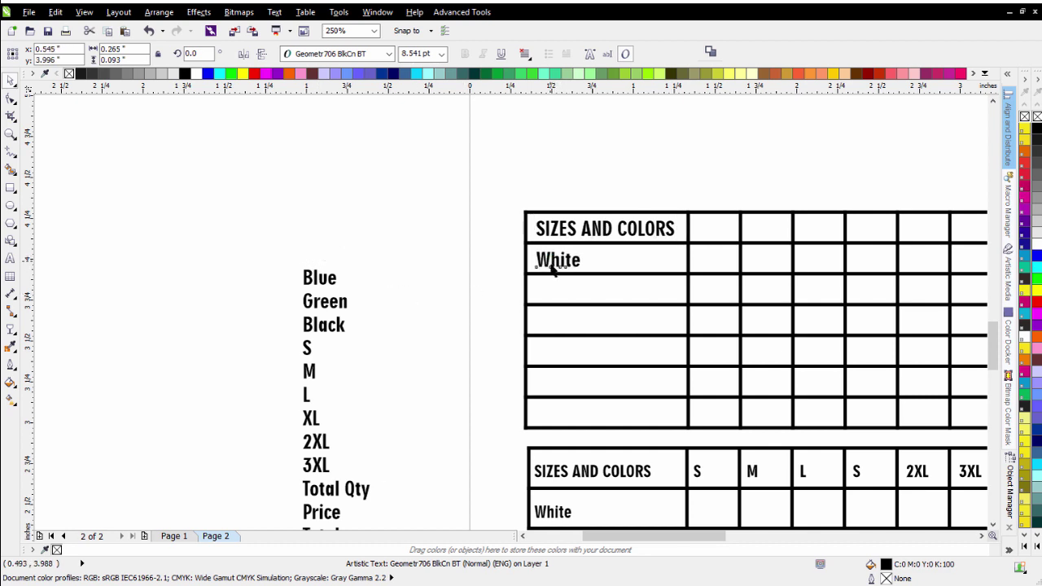
drag(327, 283, 553, 289)
key(F3)
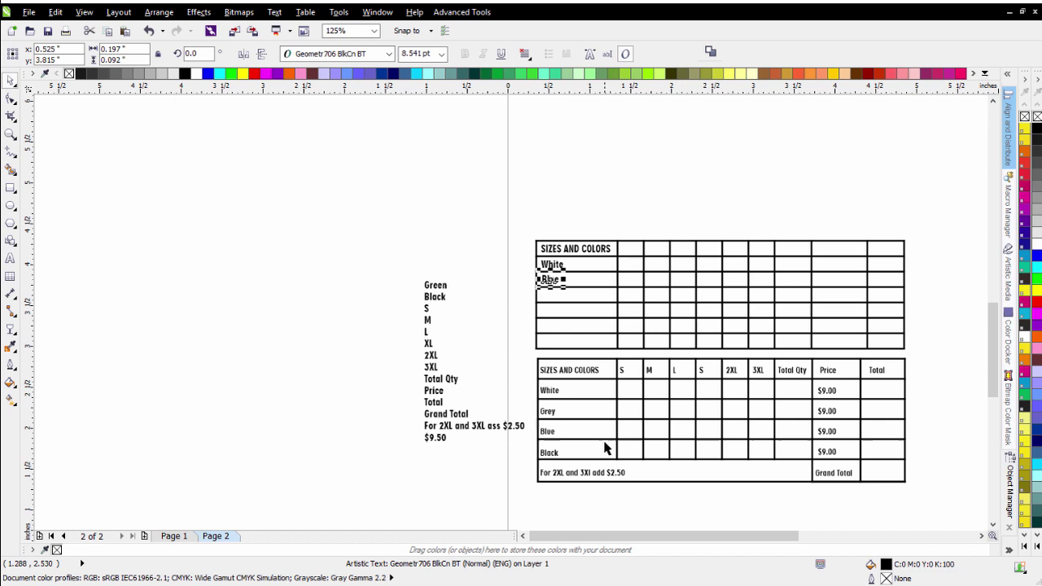
Select the bottom row's first eight cells up to Price and merge them.
click(11, 99)
click(586, 346)
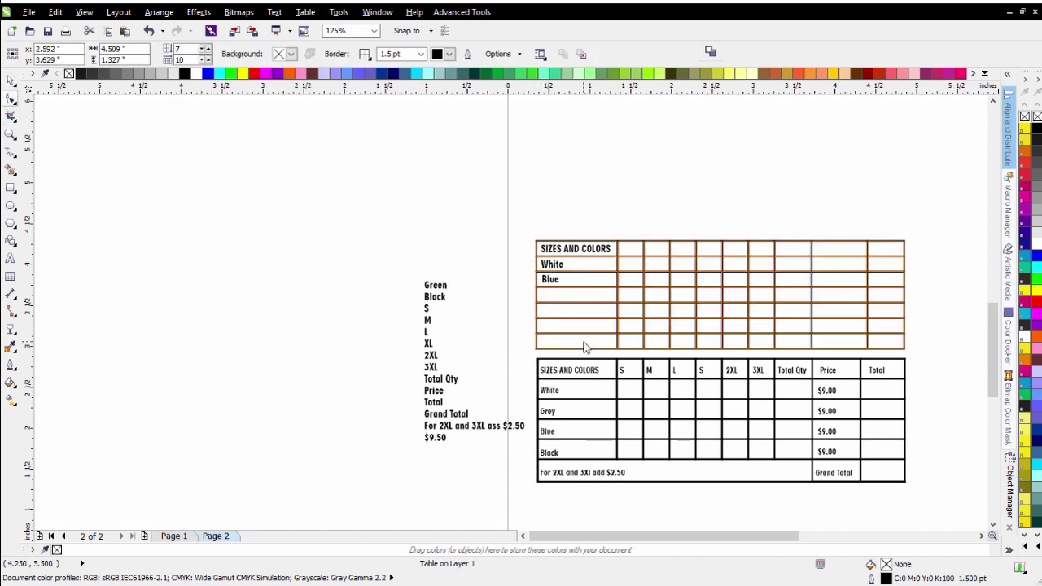
drag(579, 342, 782, 345)
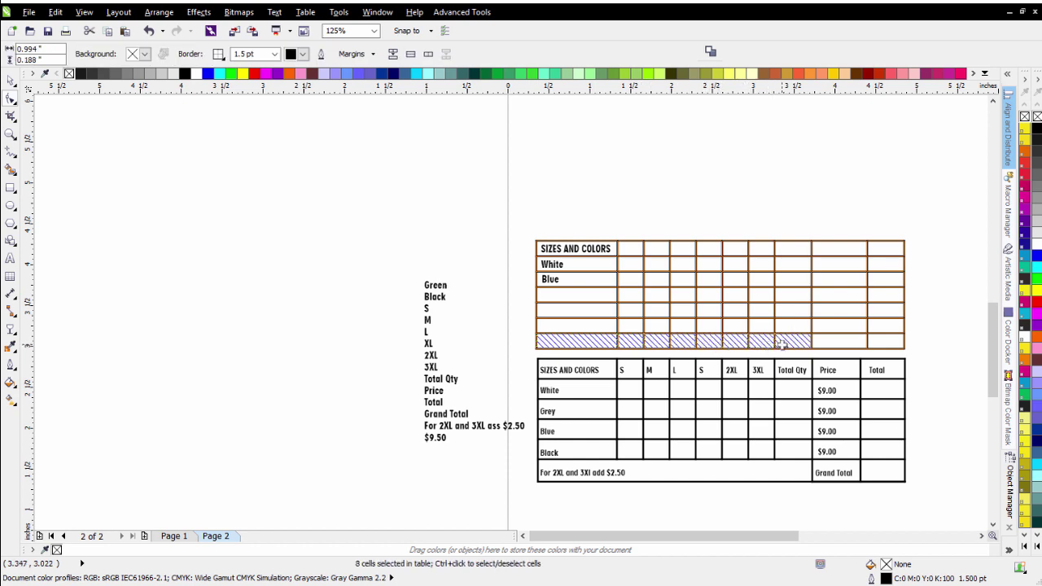
right_click(694, 344)
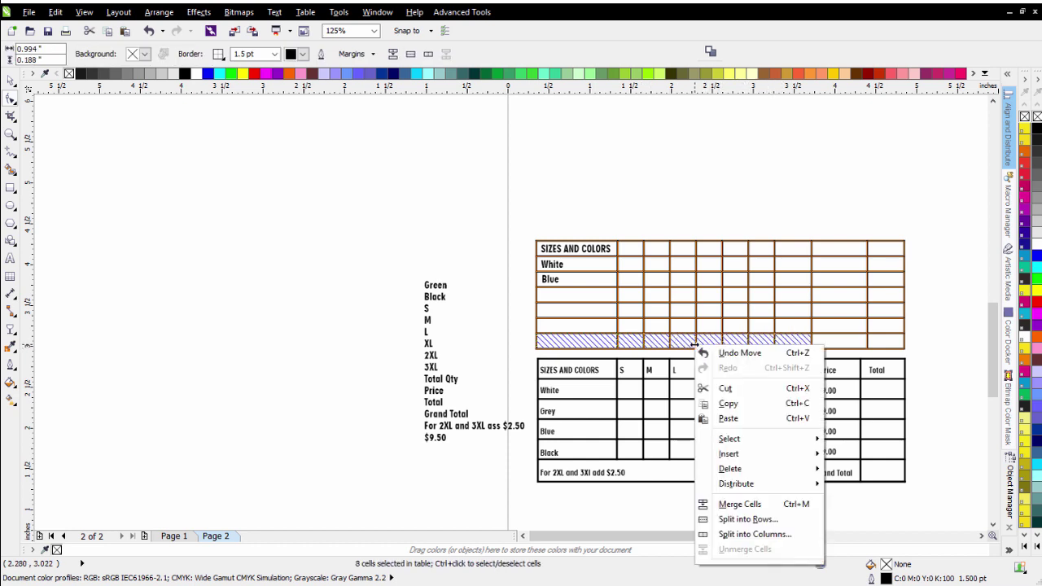
click(740, 504)
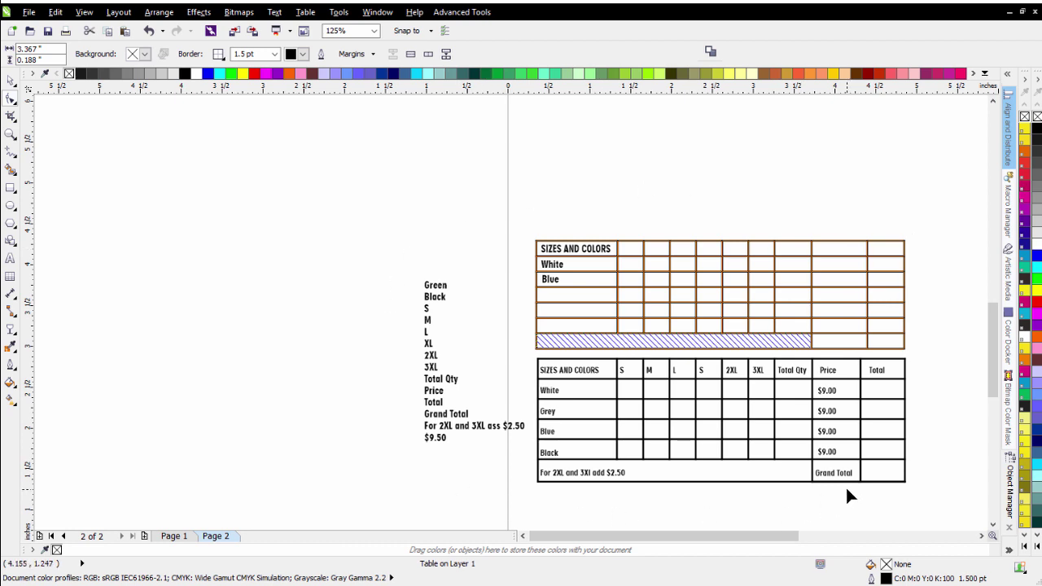
click(174, 536)
scroll(513, 317, down, 4)
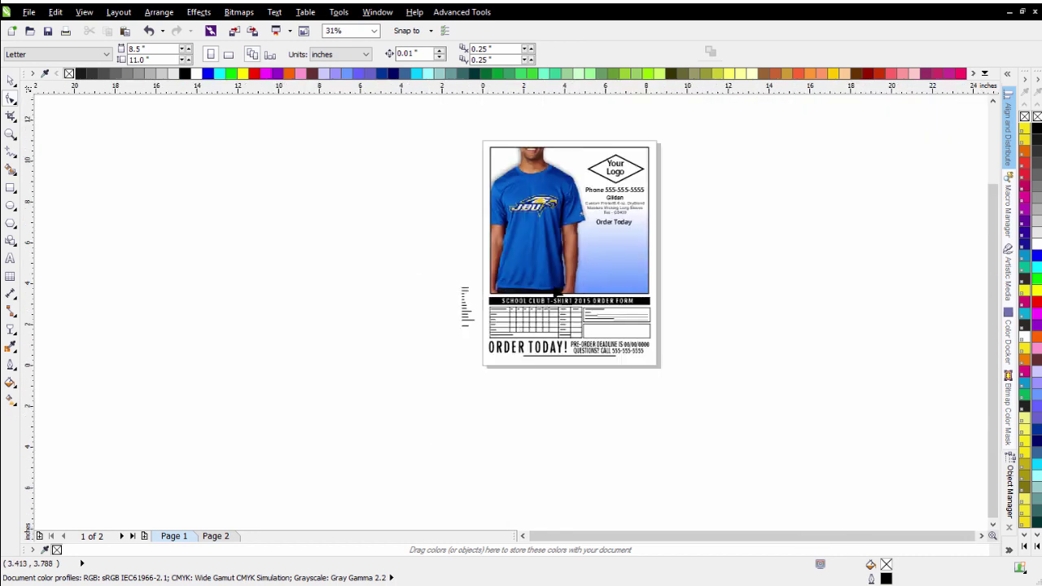
scroll(513, 322, up, 1)
scroll(513, 326, down, 1)
scroll(513, 334, up, 1)
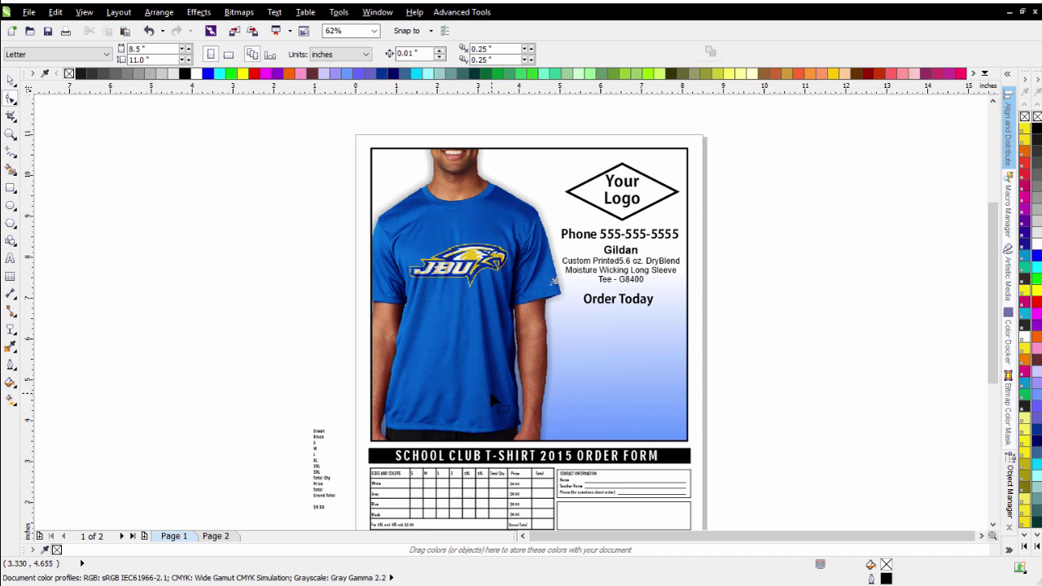
click(225, 537)
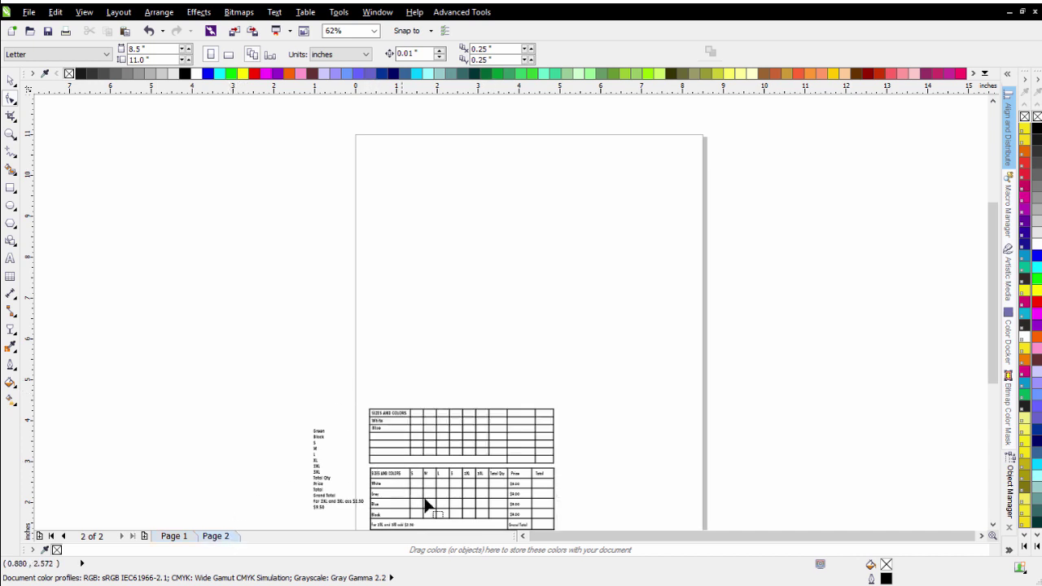
click(464, 429)
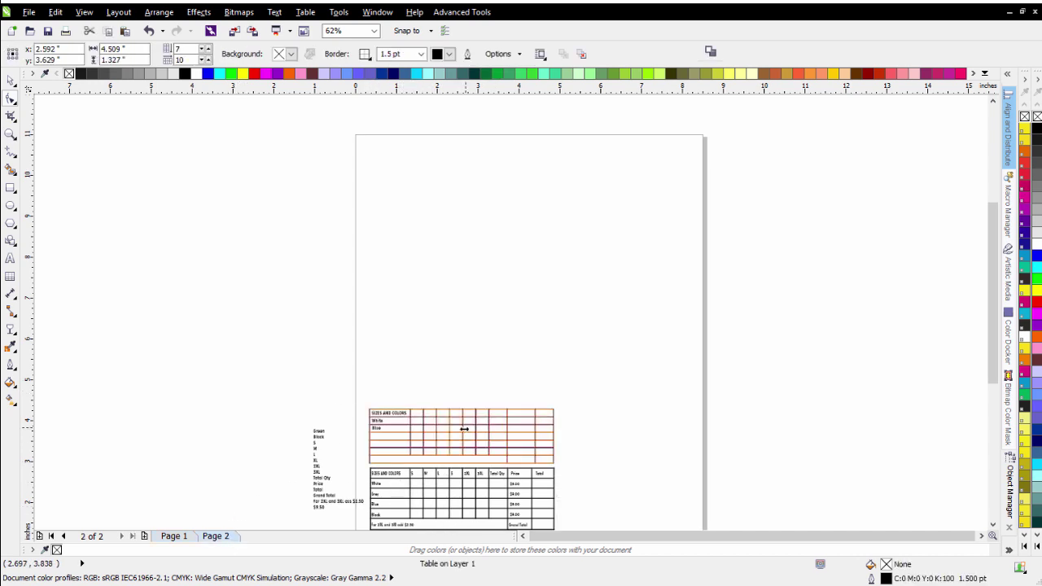